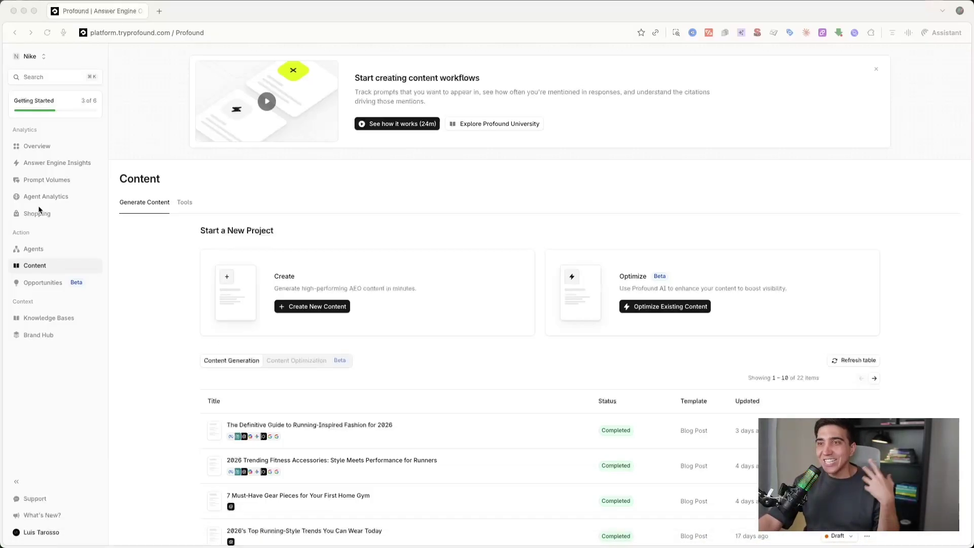
Start creating new content for Nike with the Blog Post template.
click(163, 261)
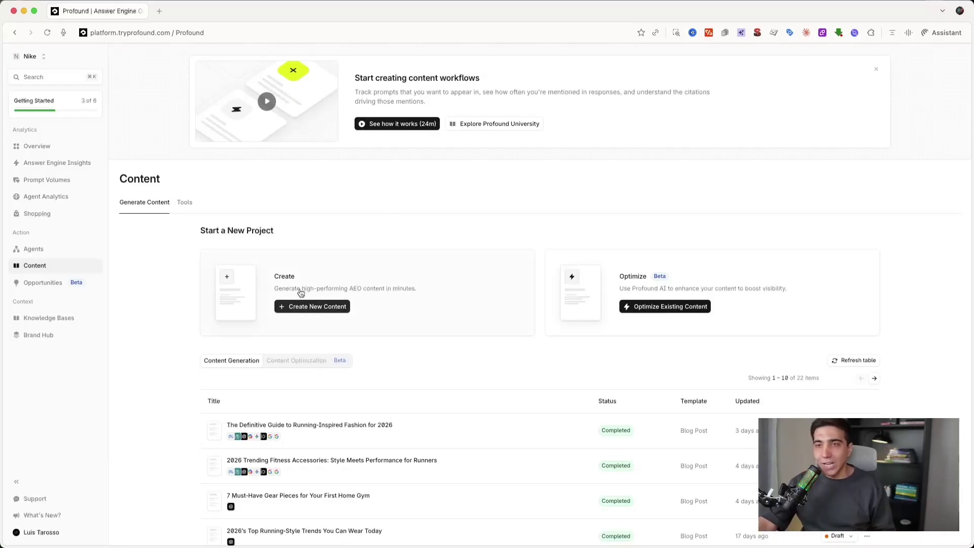
scroll(301, 293, down, 1)
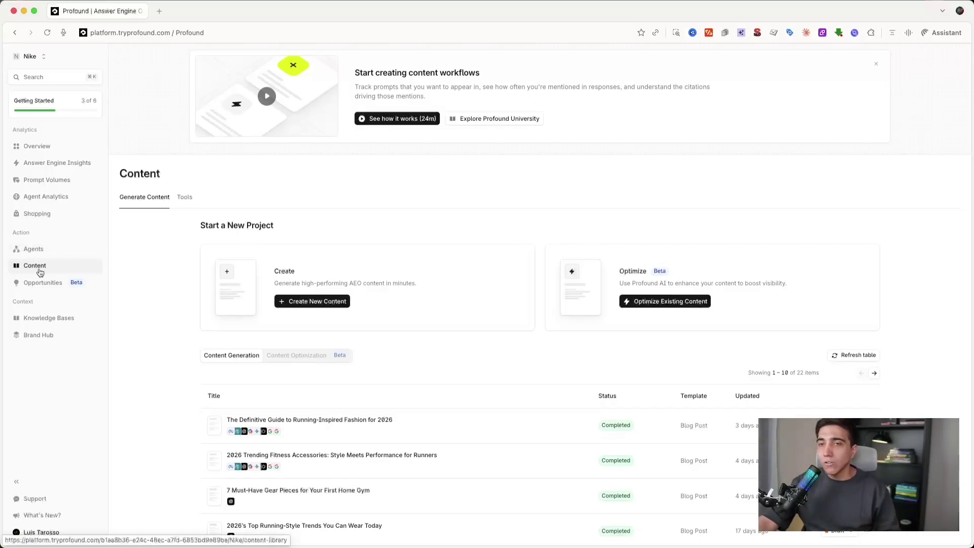
scroll(284, 243, down, 2)
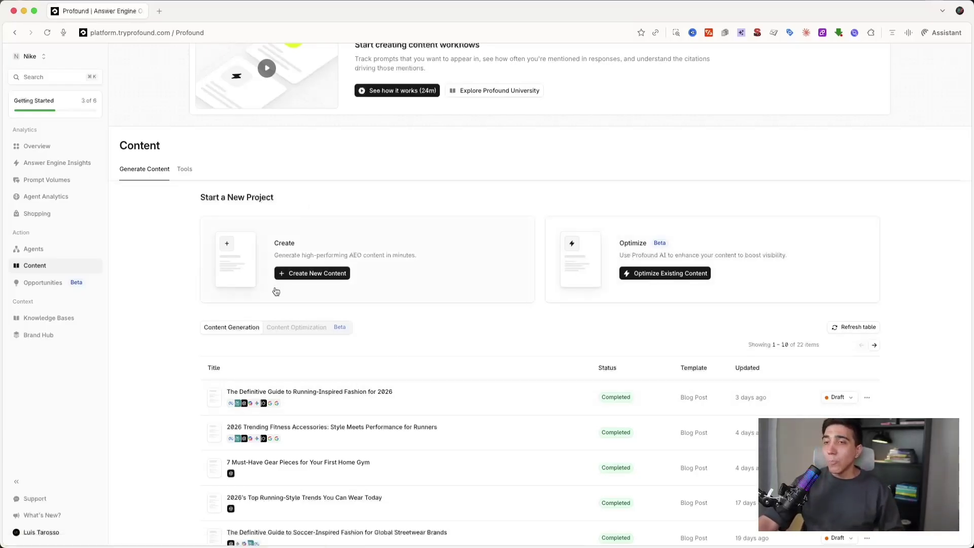
click(286, 274)
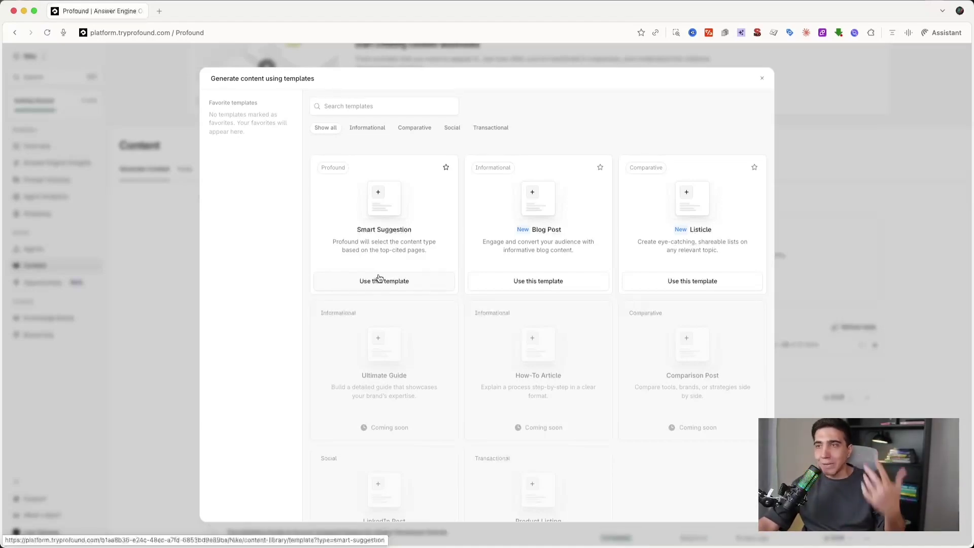
scroll(428, 414, down, 3)
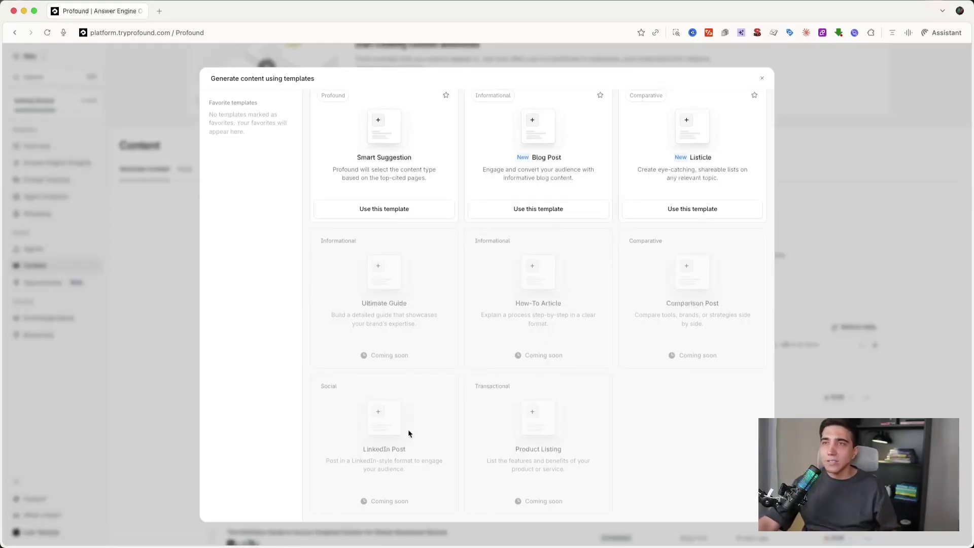
scroll(408, 432, up, 3)
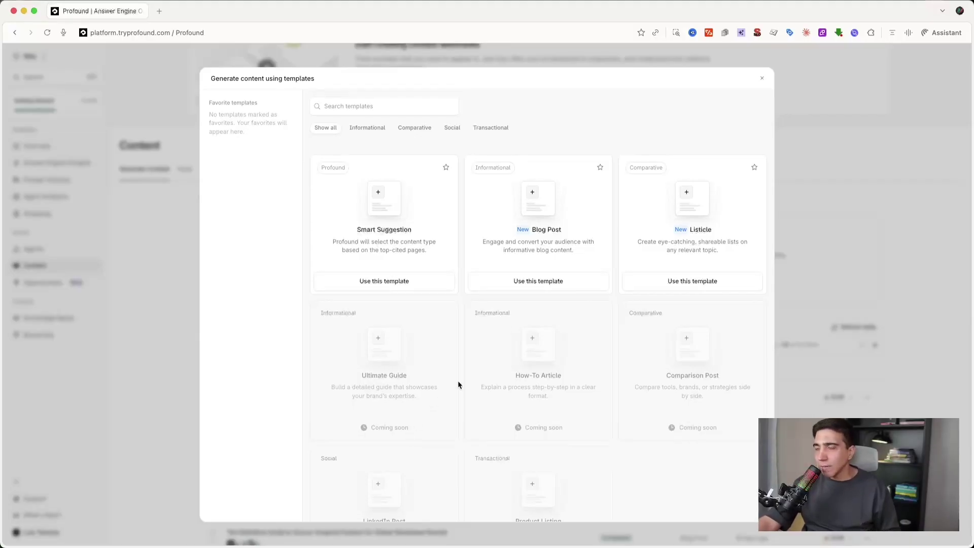
click(528, 278)
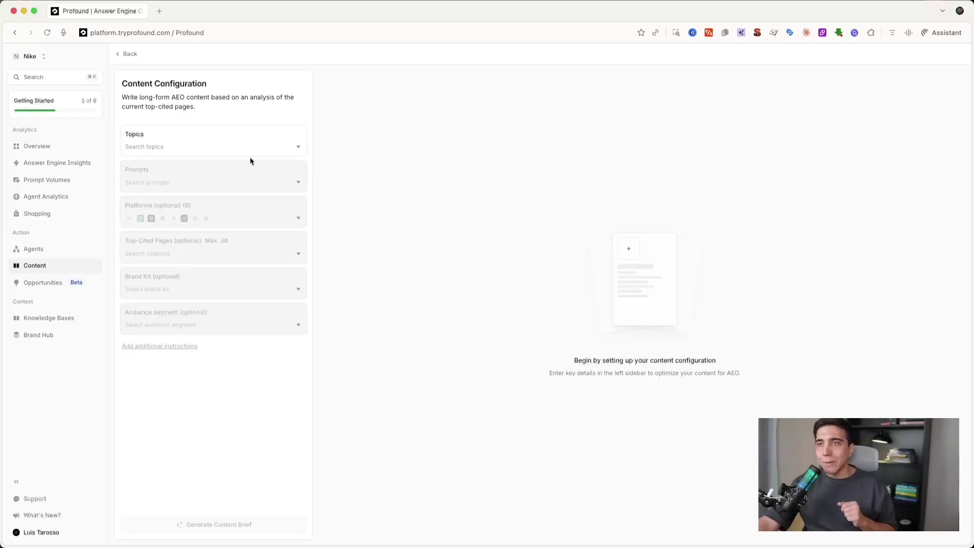
Set the topic to Basketball and keep the prompt "are high top or low top basketball shoes better for performance" selected.
click(200, 149)
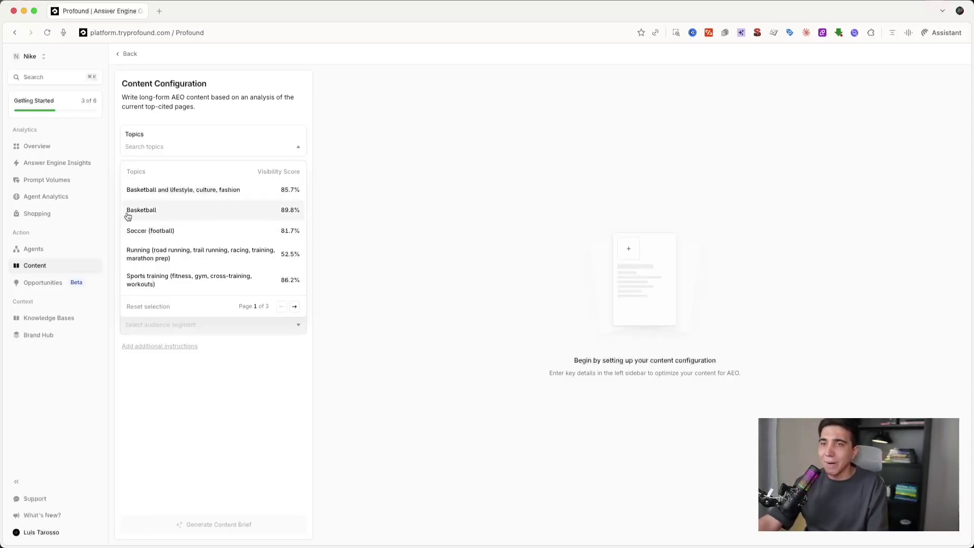
click(157, 213)
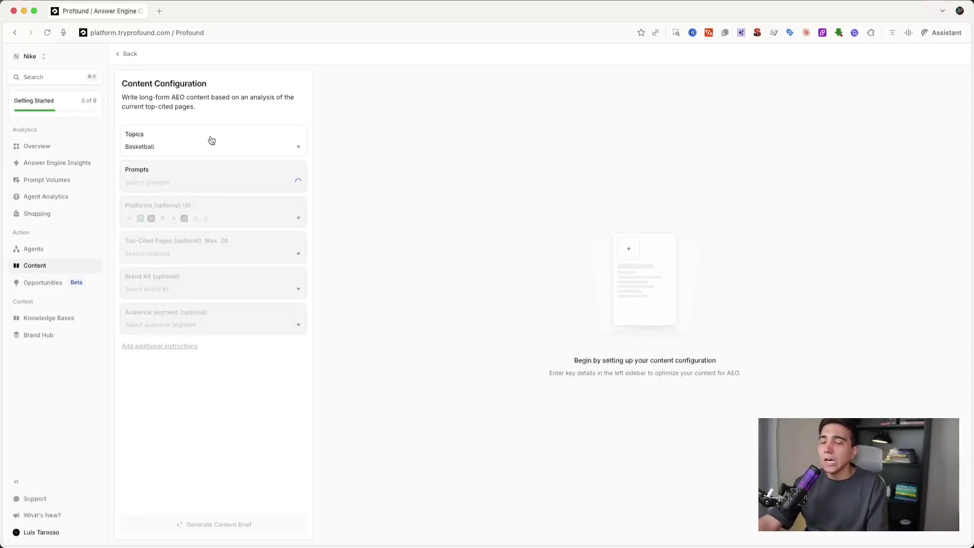
click(177, 185)
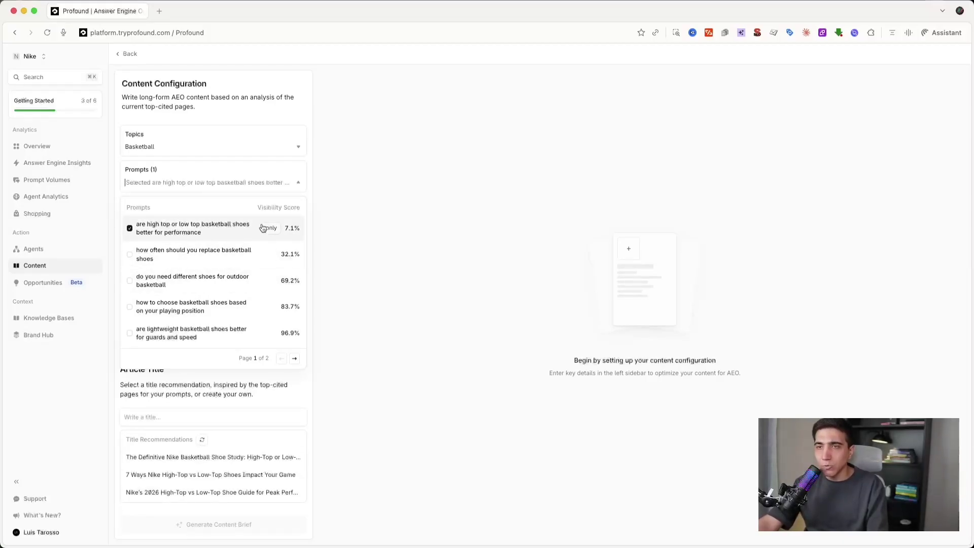
click(394, 209)
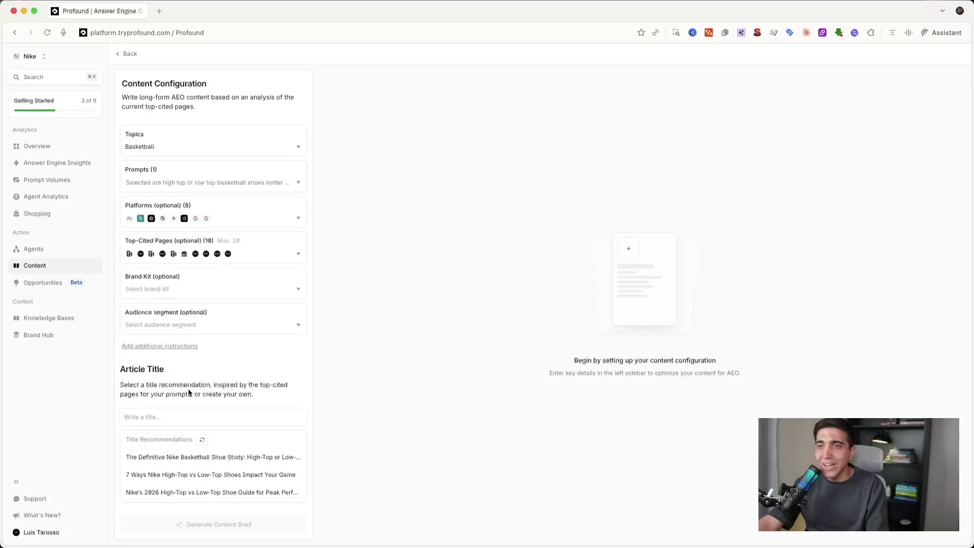
Review the platform, top-cited page and brand kit options in the content configuration without changing them.
click(197, 223)
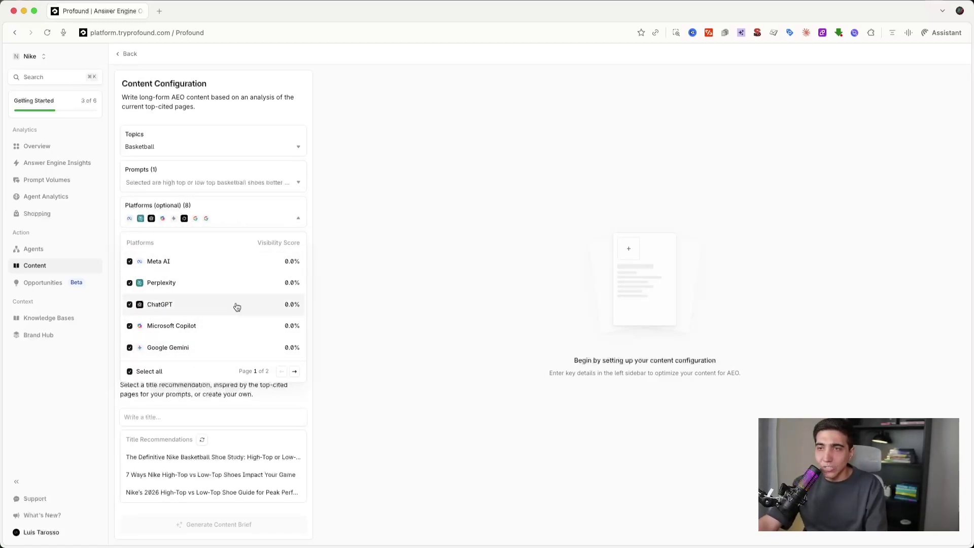
click(333, 227)
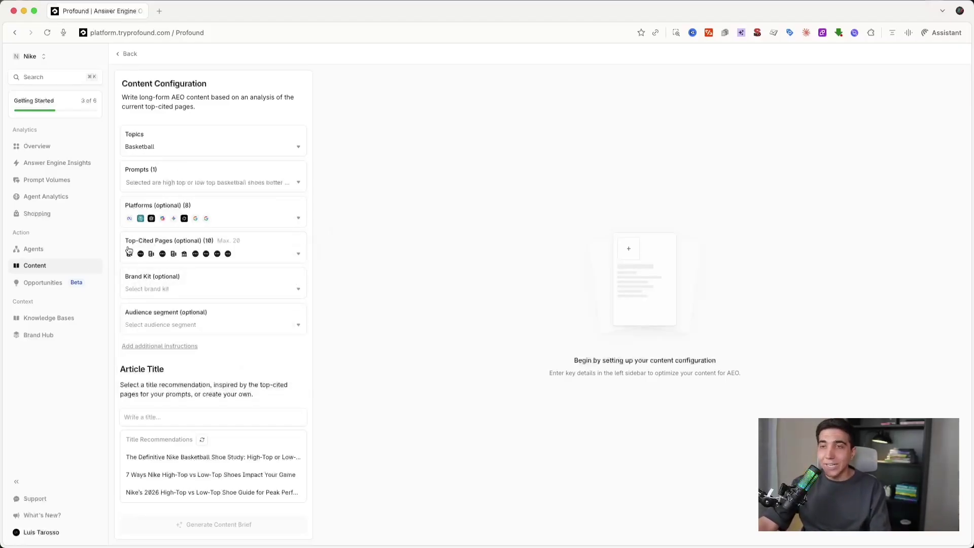
click(227, 247)
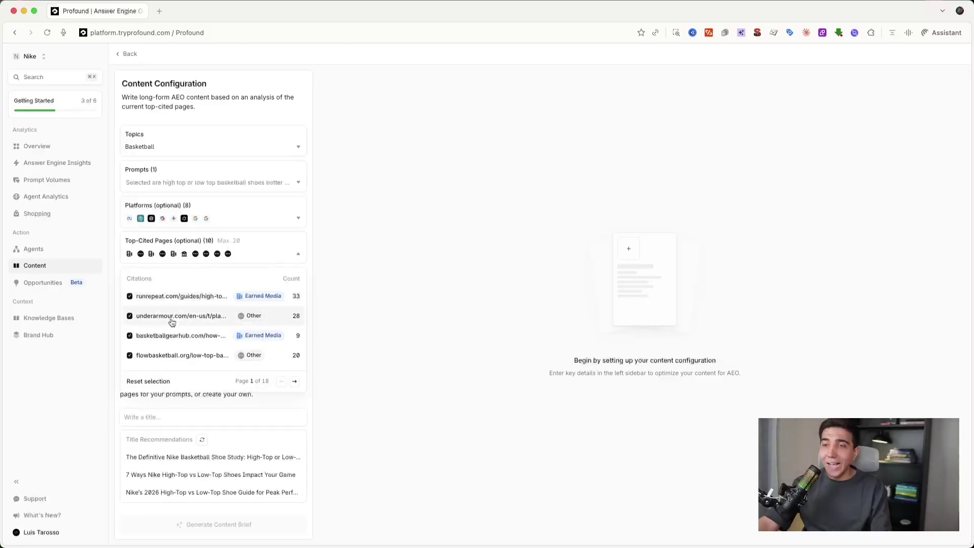
click(355, 163)
click(219, 250)
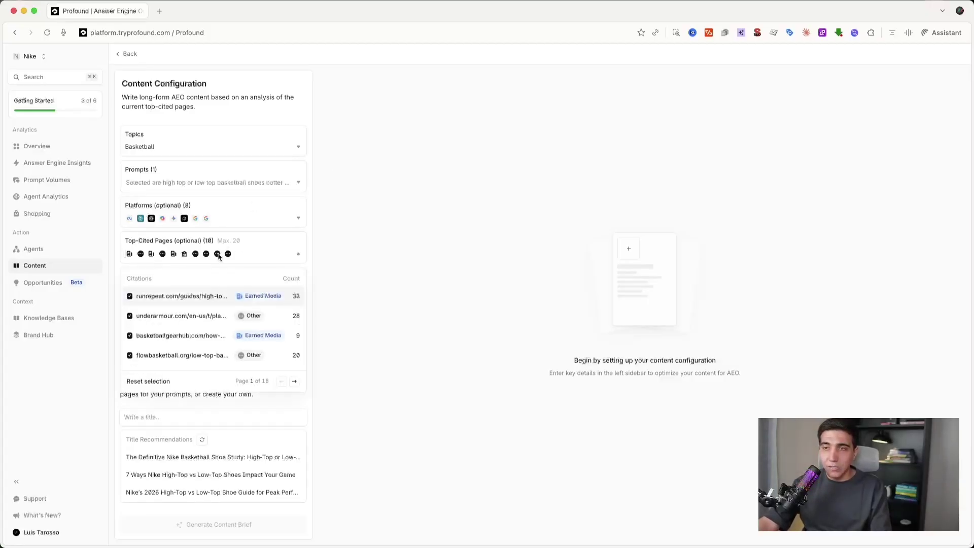
click(374, 241)
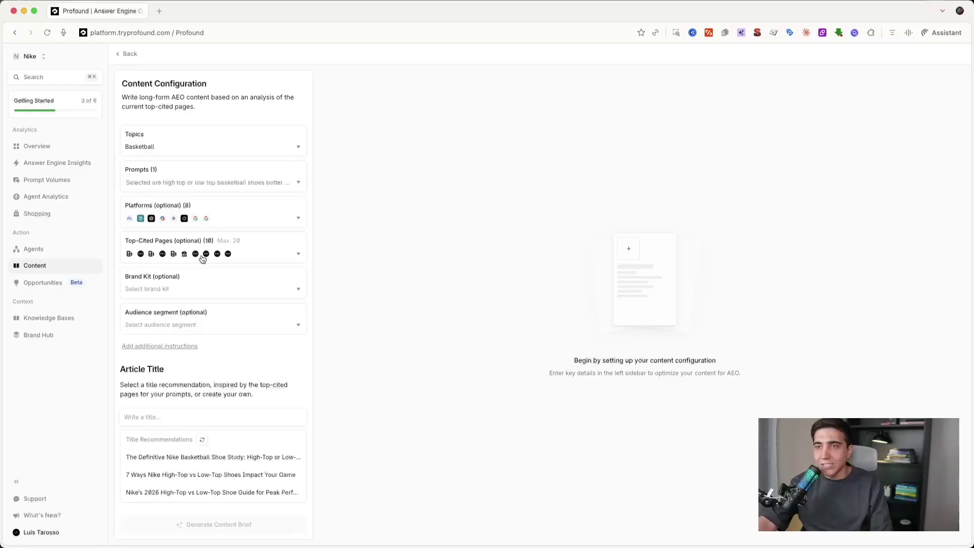
click(173, 288)
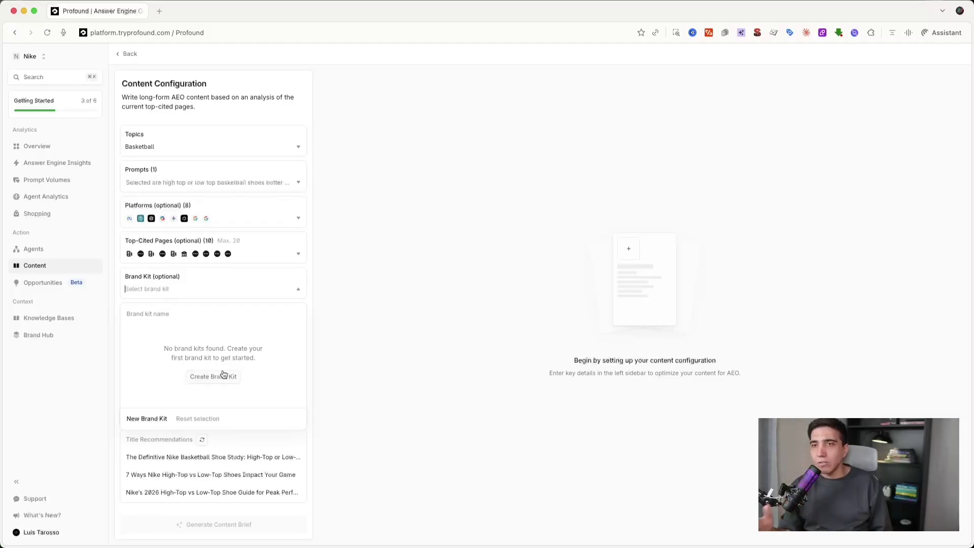
click(395, 272)
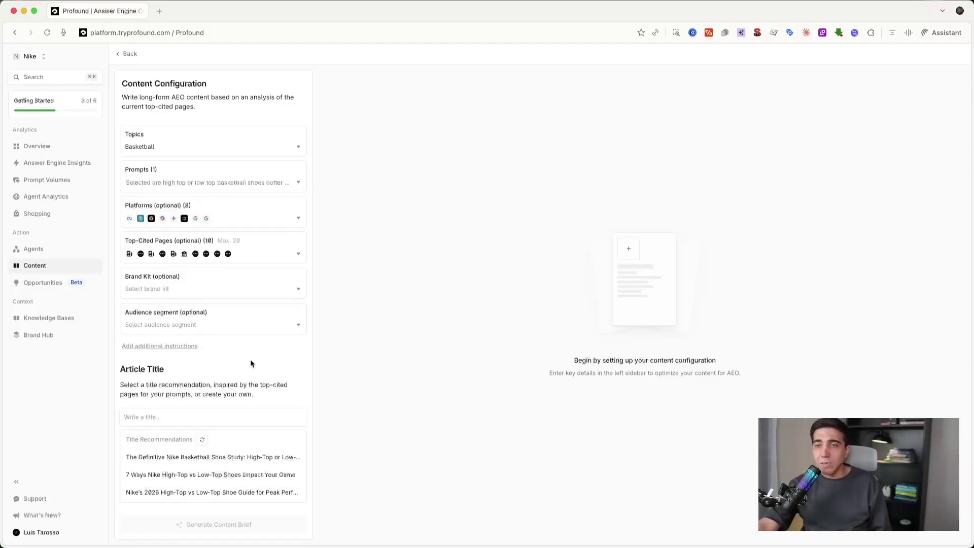
Choose the recommended article title "The Definitive Nike Basketball Shoe Study: High-Top or Low-Top for Speed".
scroll(252, 360, down, 1)
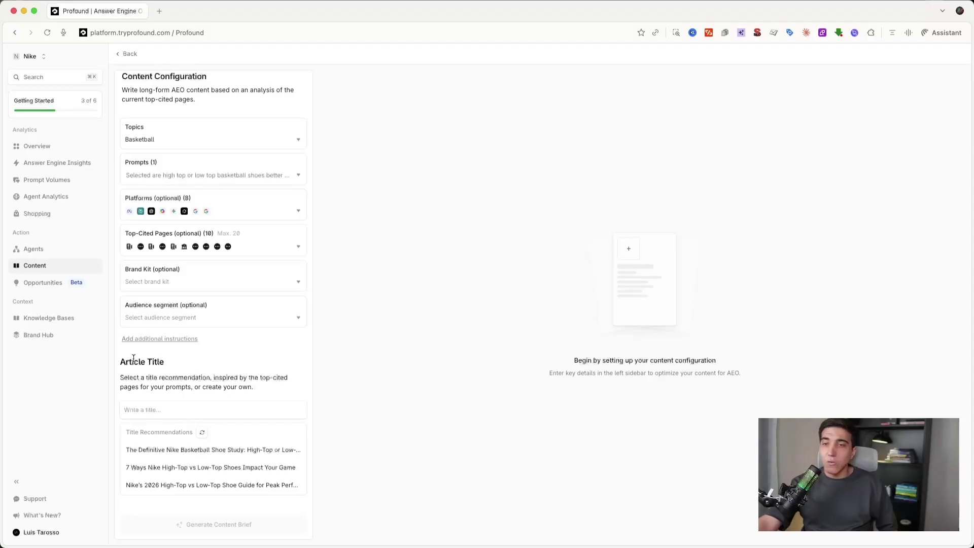
drag(122, 361, 163, 361)
click(163, 359)
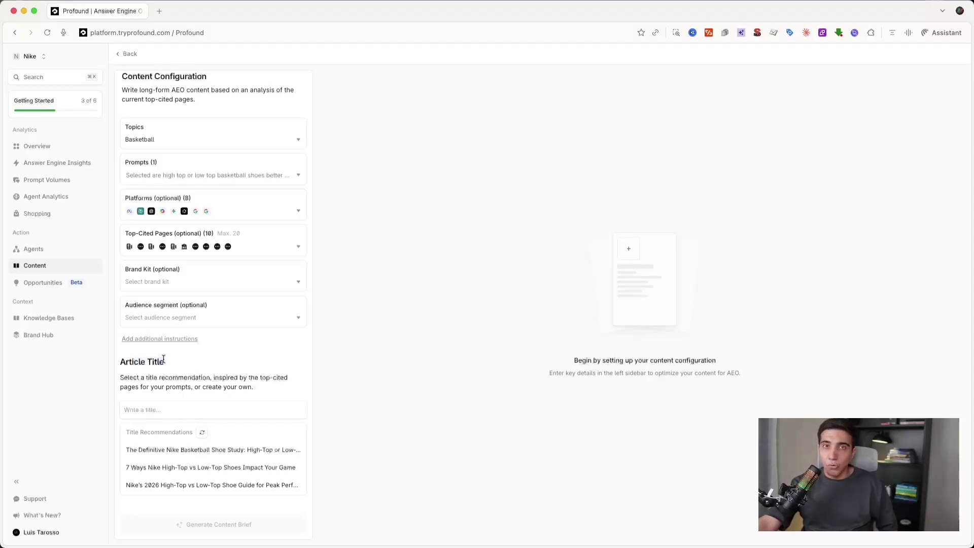
click(172, 450)
Check the full wording of the chosen article title and generate the content brief.
drag(136, 410, 245, 415)
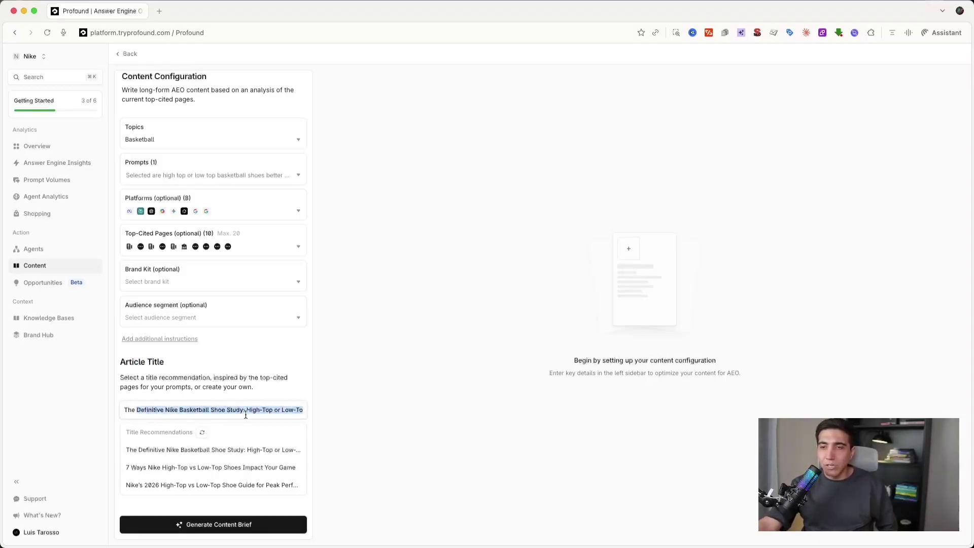
click(248, 415)
drag(186, 409, 304, 409)
click(305, 409)
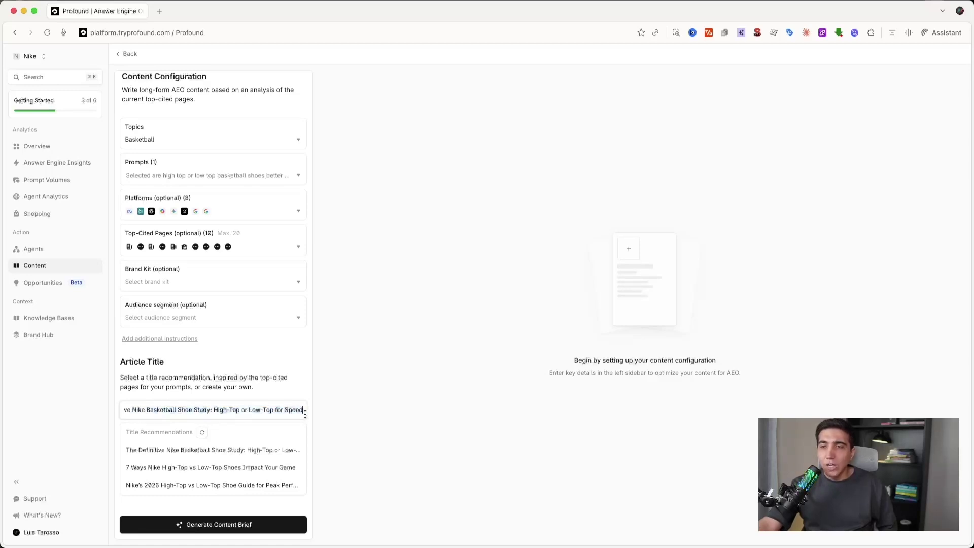
drag(204, 410, 273, 411)
click(273, 411)
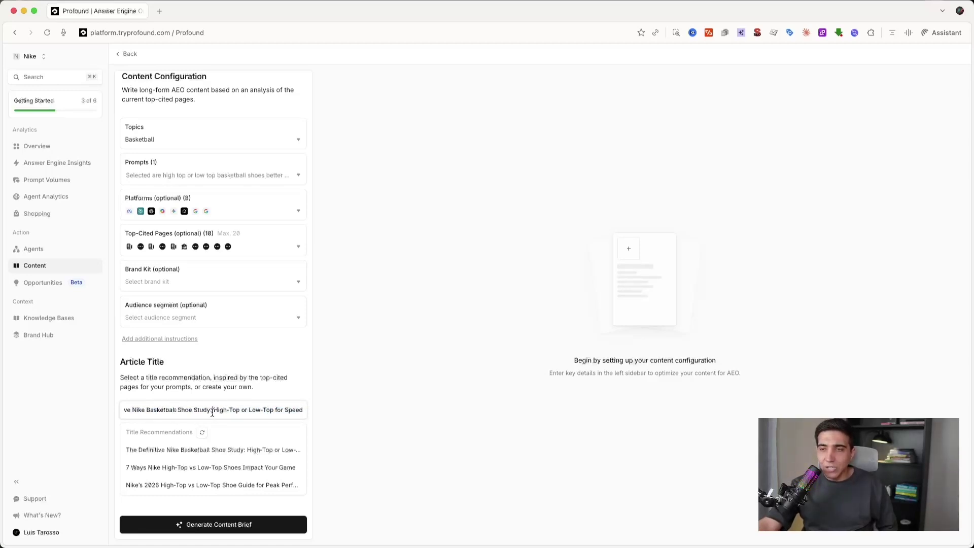
drag(212, 412, 271, 405)
click(272, 405)
click(319, 409)
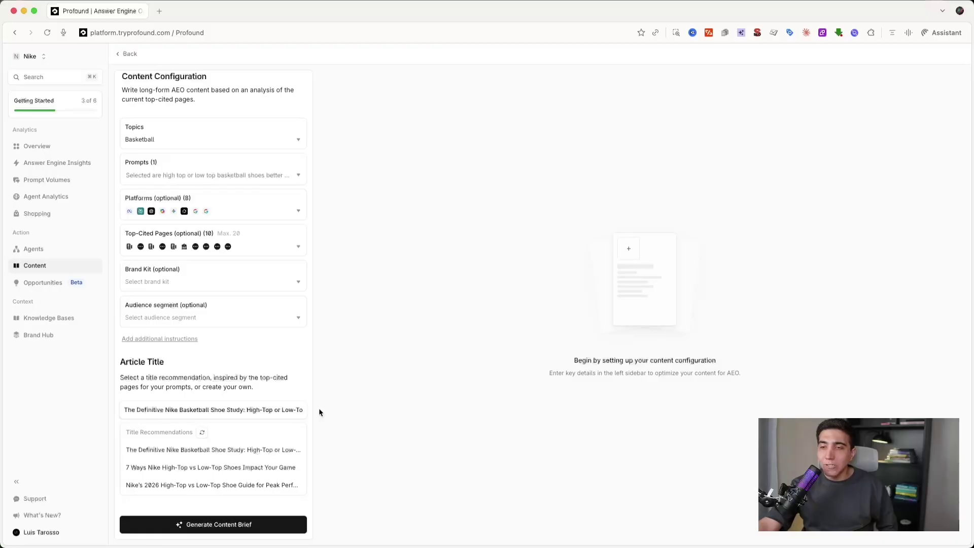
click(244, 525)
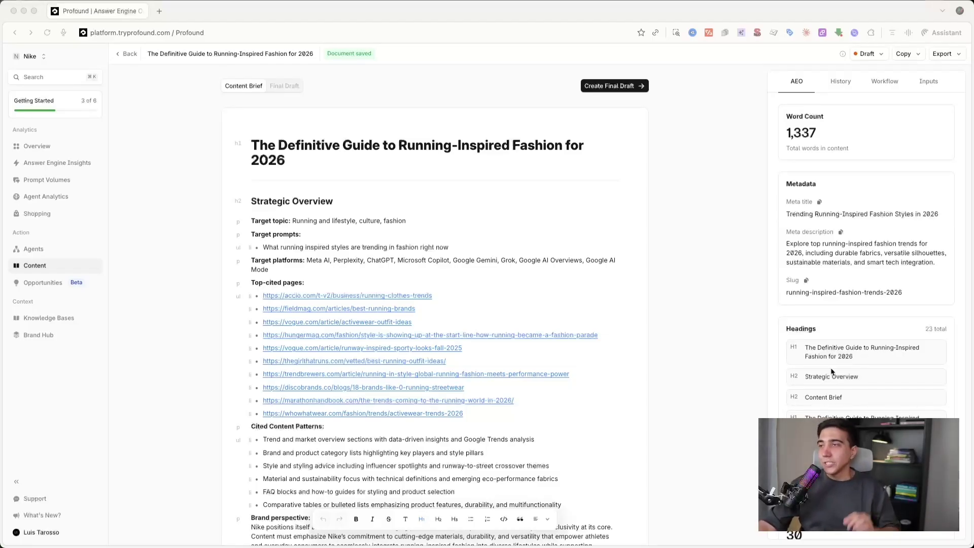
Examine the brief "The Definitive Guide to Running-Inspired Fashion for 2026", including its strategic overview, section outline, FAQs, internal links and external references.
scroll(419, 435, down, 10)
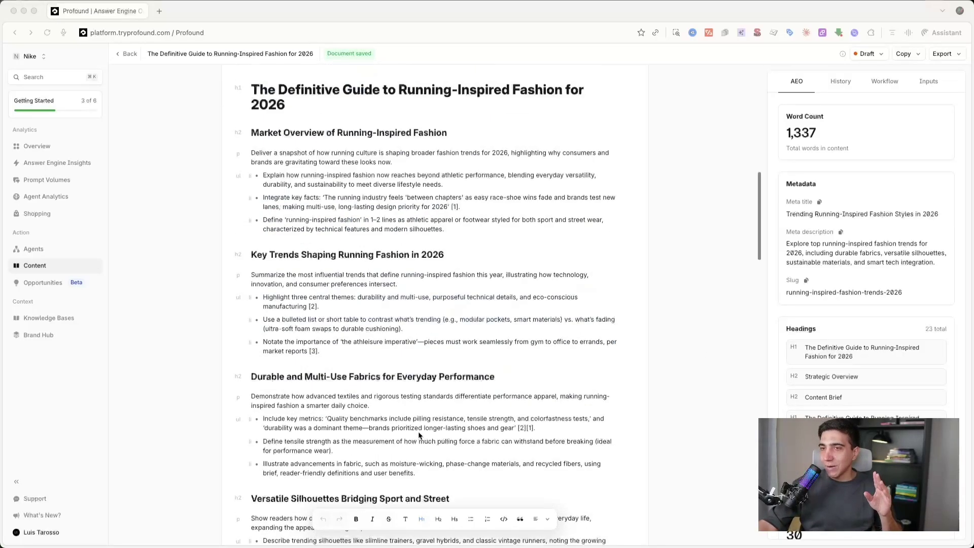
scroll(419, 435, up, 10)
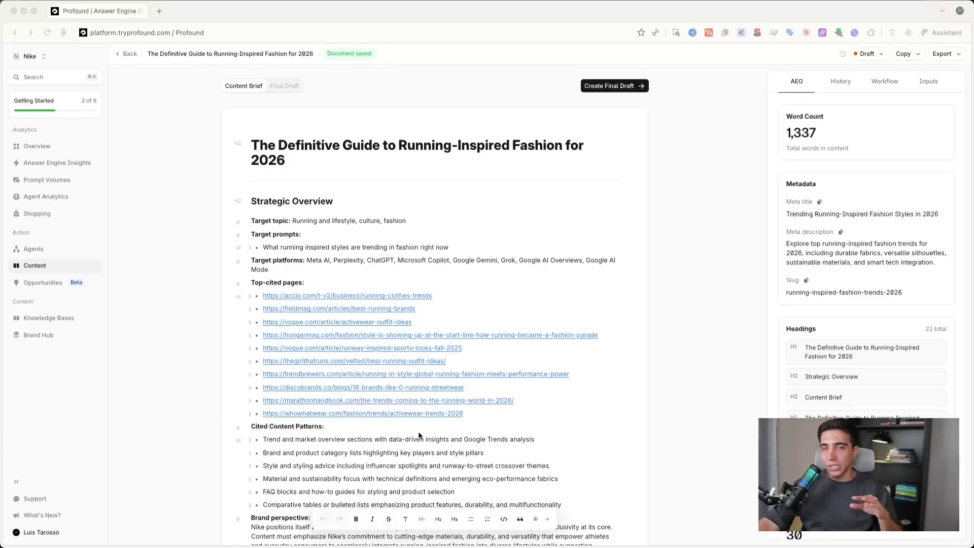
scroll(419, 435, down, 10)
scroll(421, 429, up, 10)
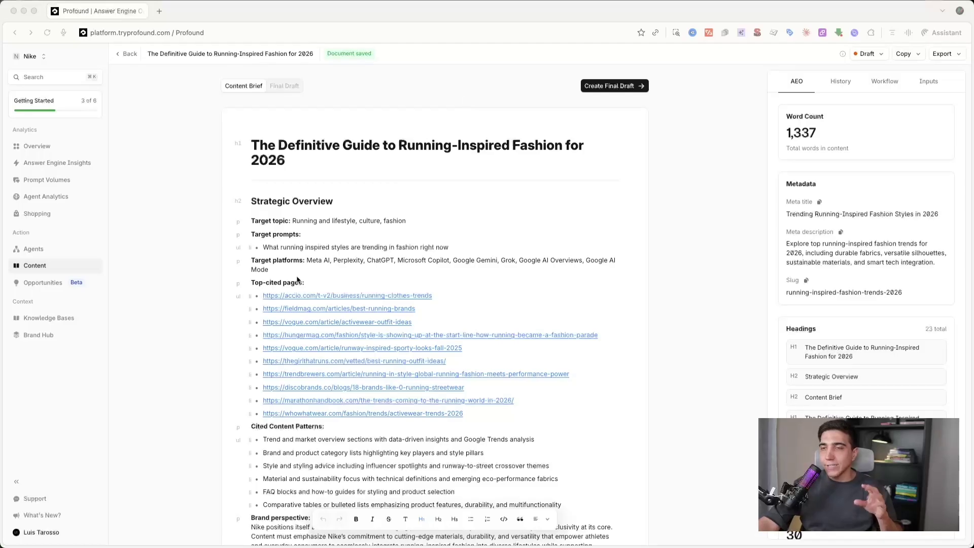
scroll(298, 280, down, 2)
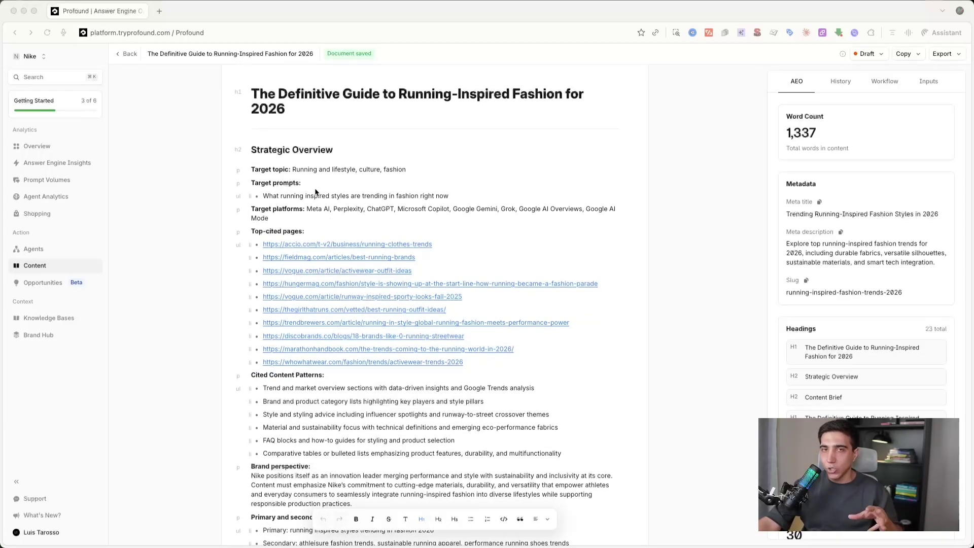
scroll(315, 192, down, 3)
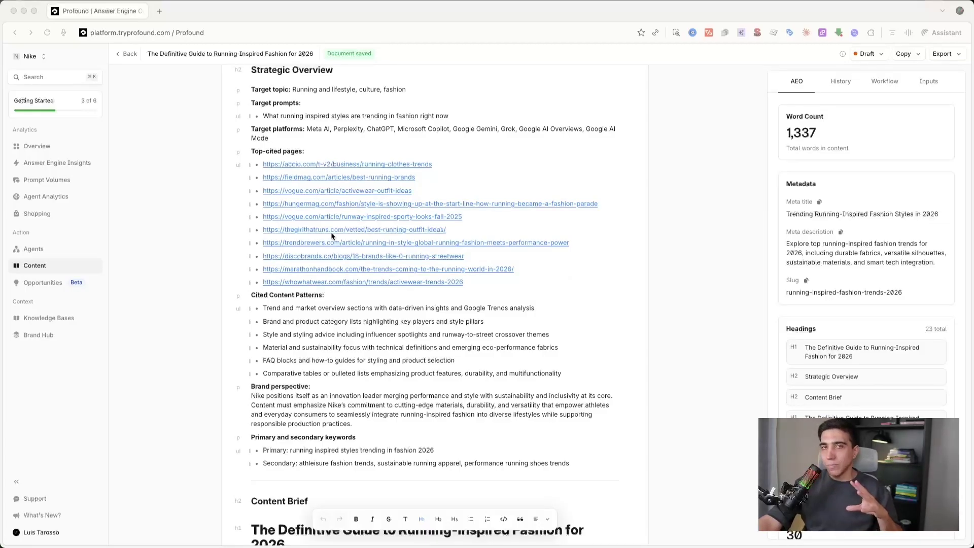
scroll(333, 236, down, 5)
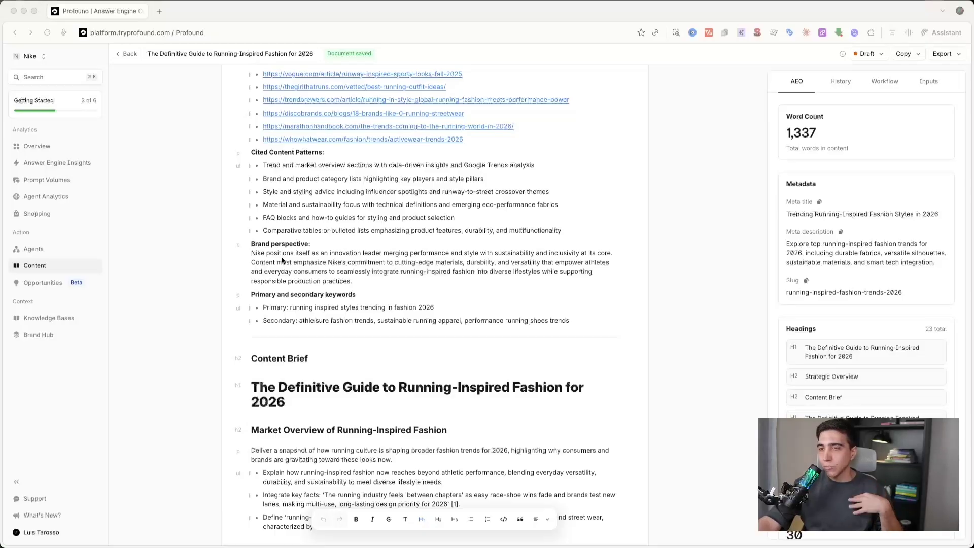
scroll(282, 261, down, 7)
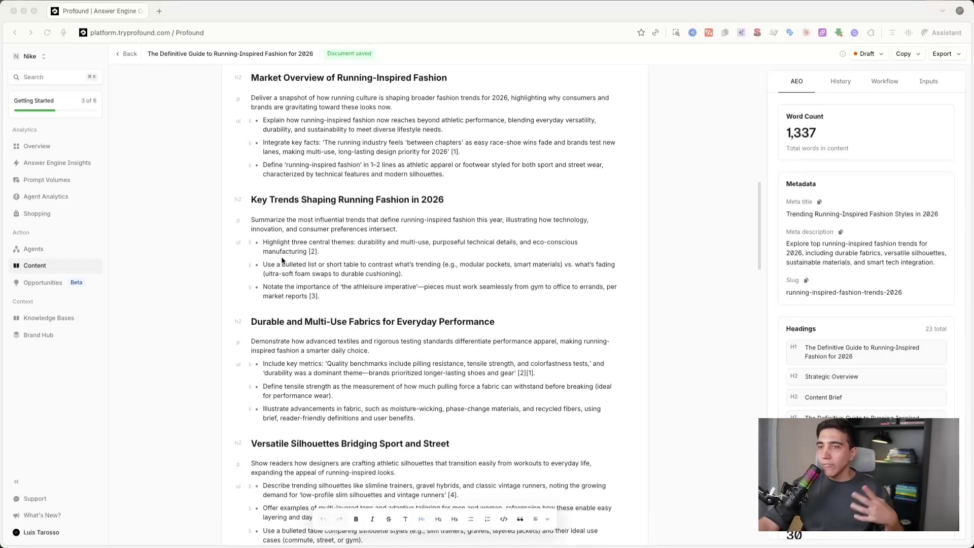
scroll(282, 260, down, 10)
scroll(282, 260, down, 20)
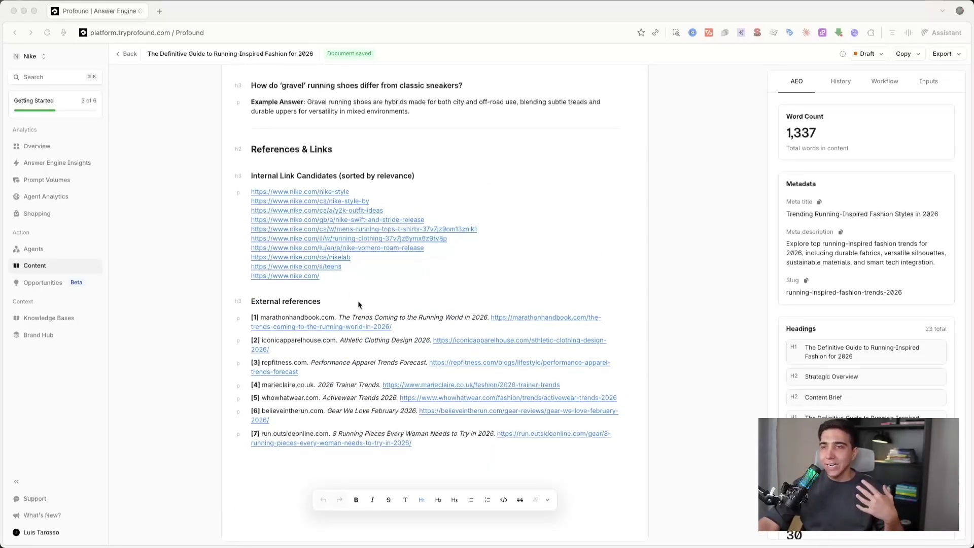
scroll(283, 315, up, 6)
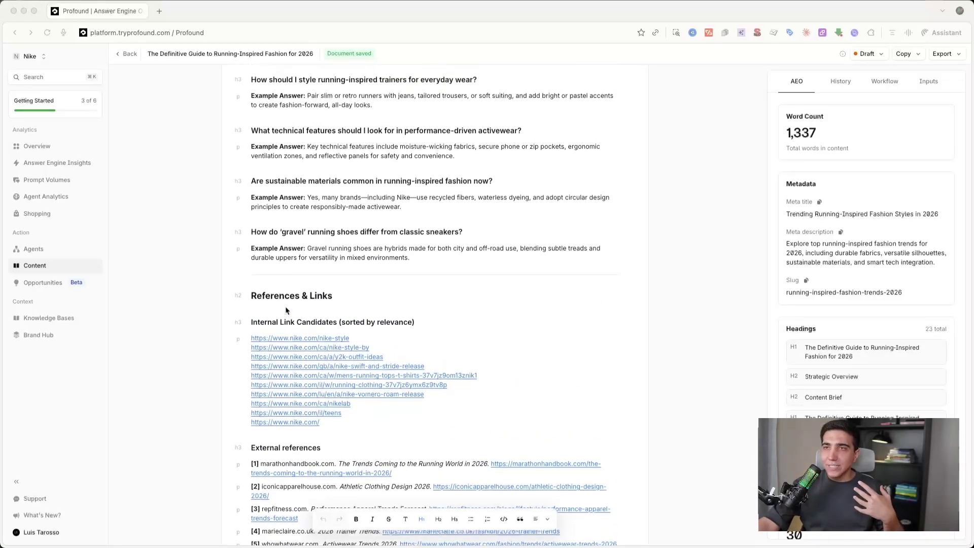
scroll(327, 210, up, 1)
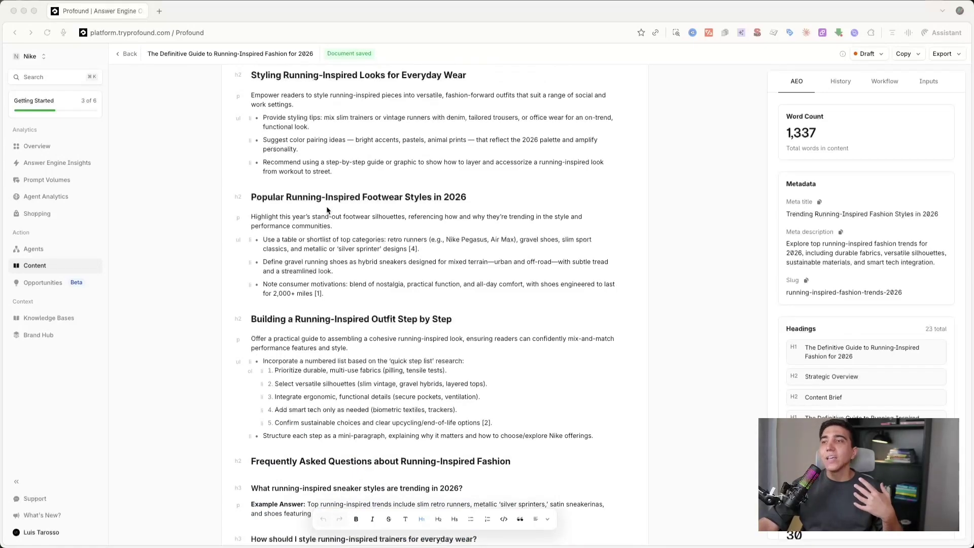
Create the final draft from the content brief "The Definitive Guide to Running-Inspired Fashion for 2026".
scroll(326, 206, up, 10)
scroll(327, 206, up, 8)
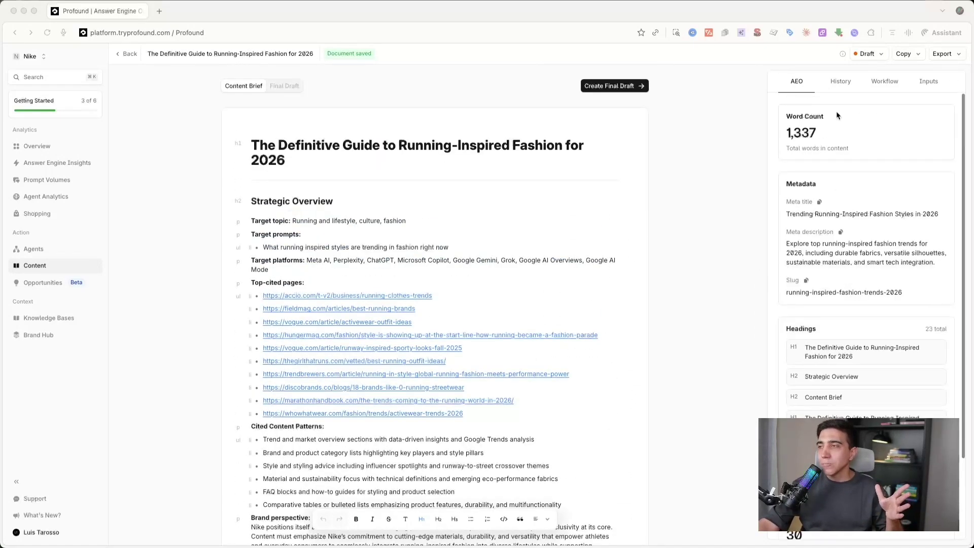
click(601, 86)
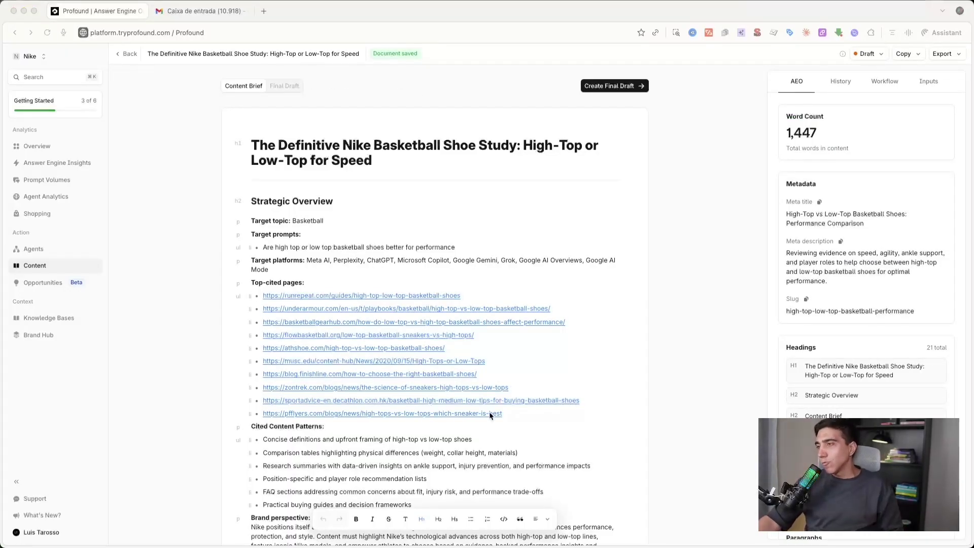
Examine the Nike basketball shoe study brief, including its strategic overview, comparison tables, section outline, FAQs, internal links and external references.
scroll(490, 413, down, 5)
scroll(489, 413, up, 5)
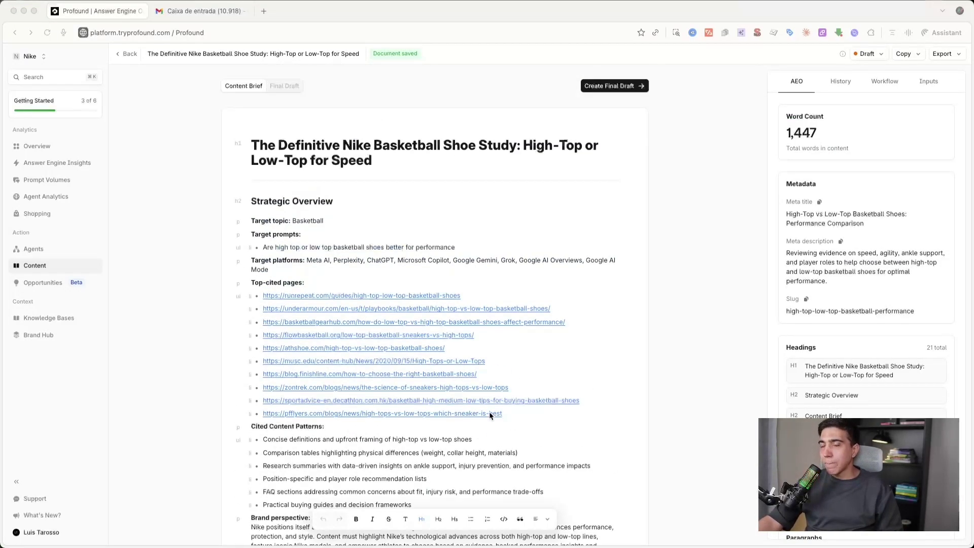
scroll(523, 241, down, 15)
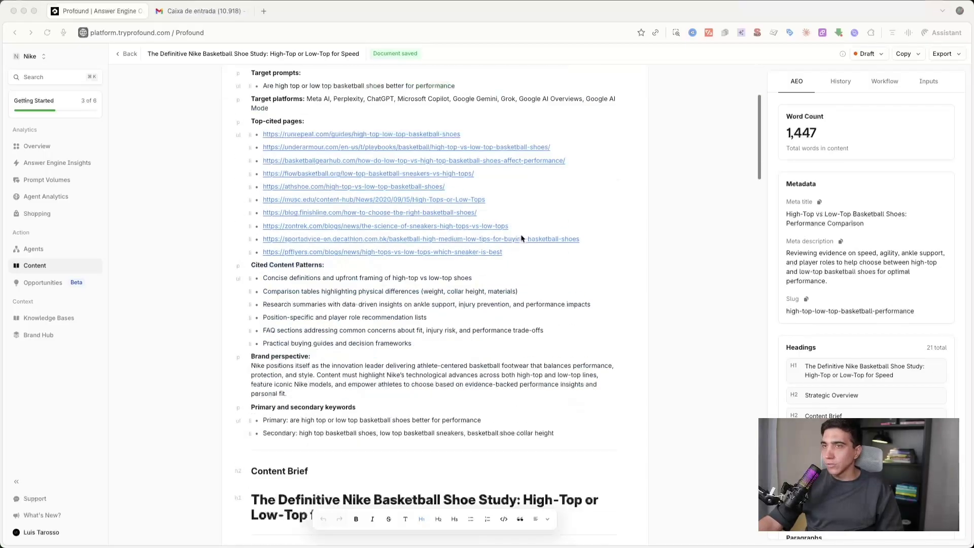
scroll(522, 238, up, 2)
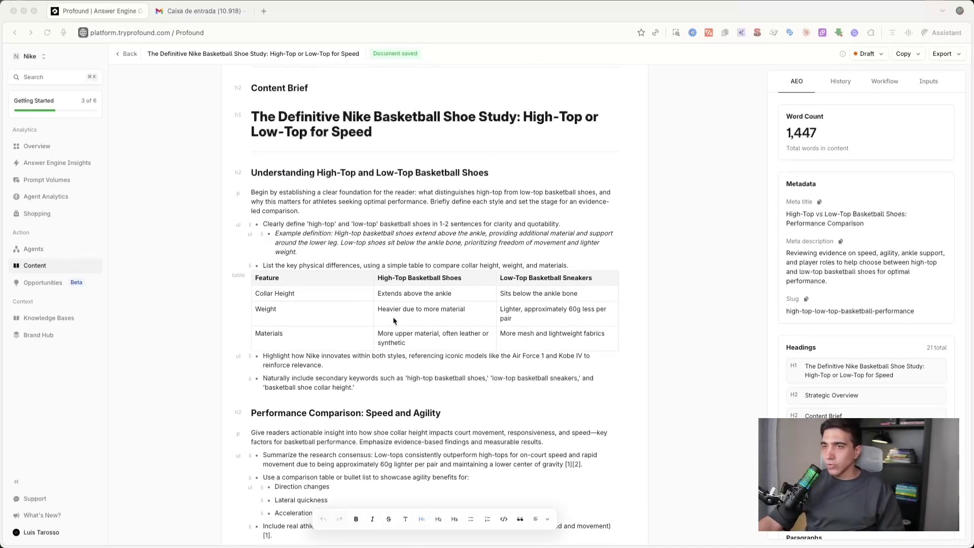
scroll(398, 341, down, 20)
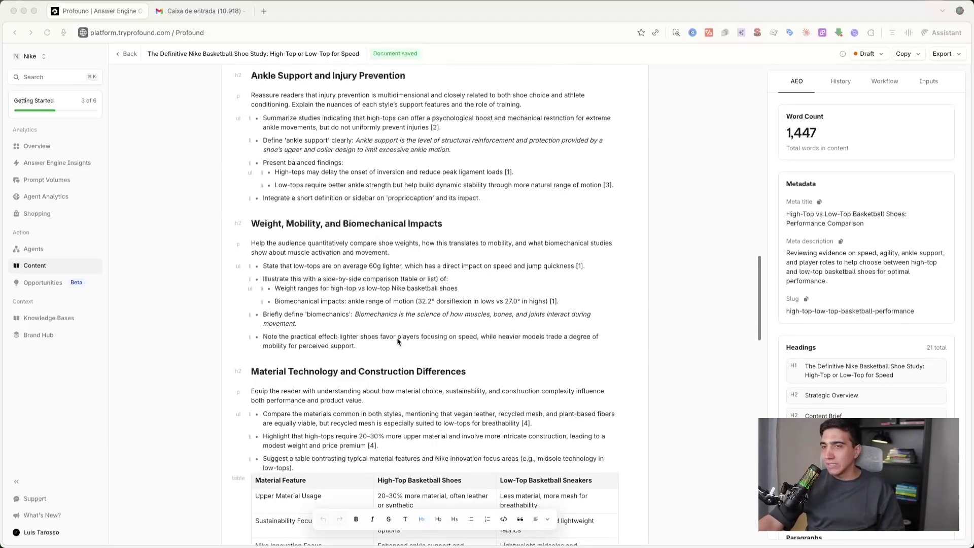
scroll(398, 341, down, 8)
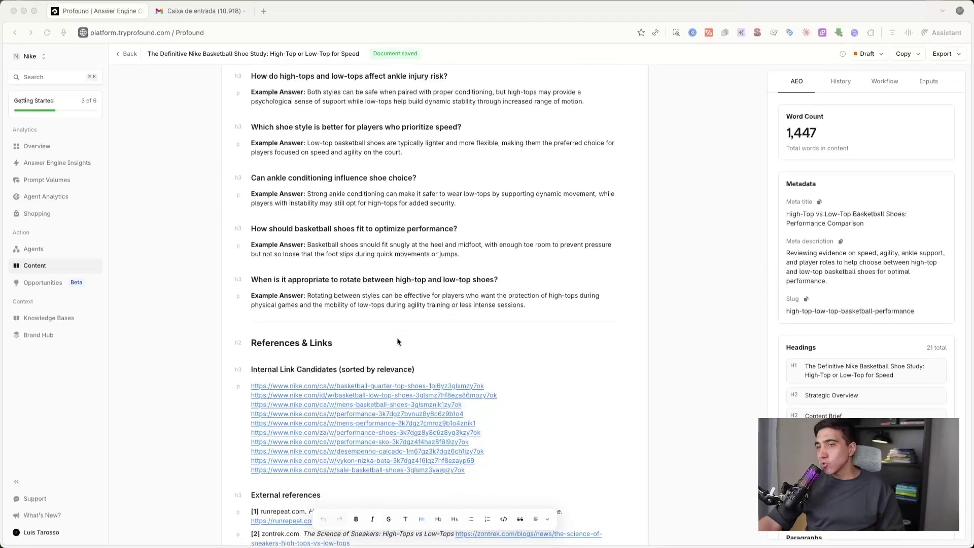
scroll(398, 341, up, 20)
scroll(399, 342, up, 3)
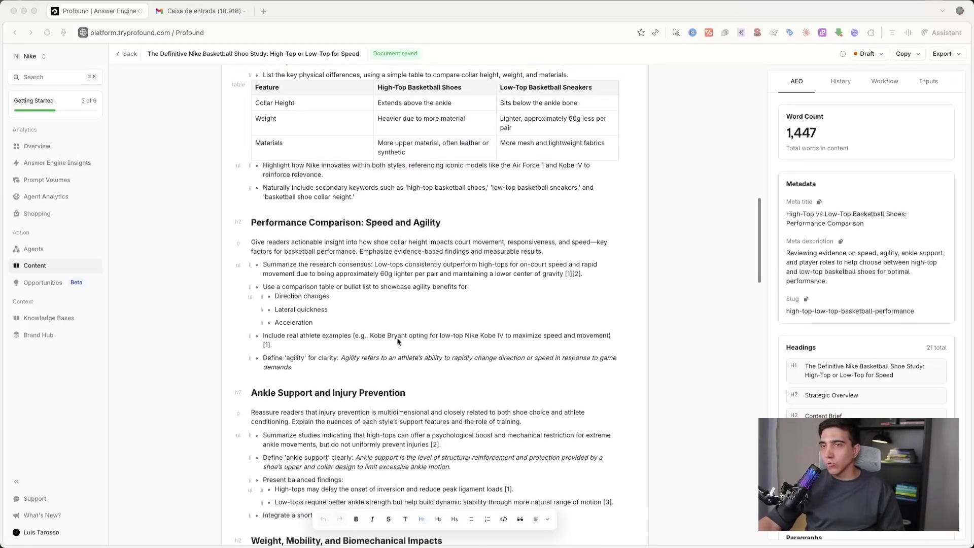
scroll(398, 342, up, 6)
scroll(398, 341, up, 1)
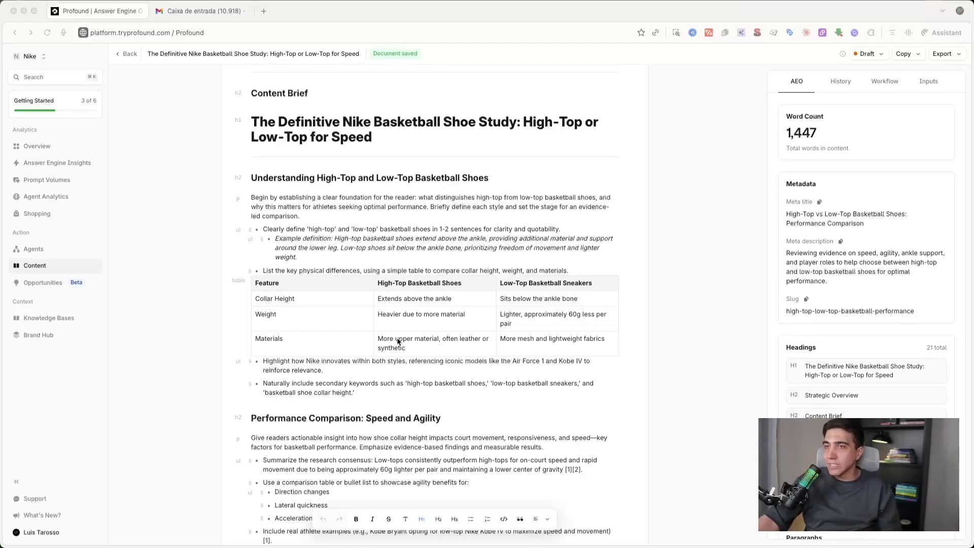
scroll(398, 341, down, 3)
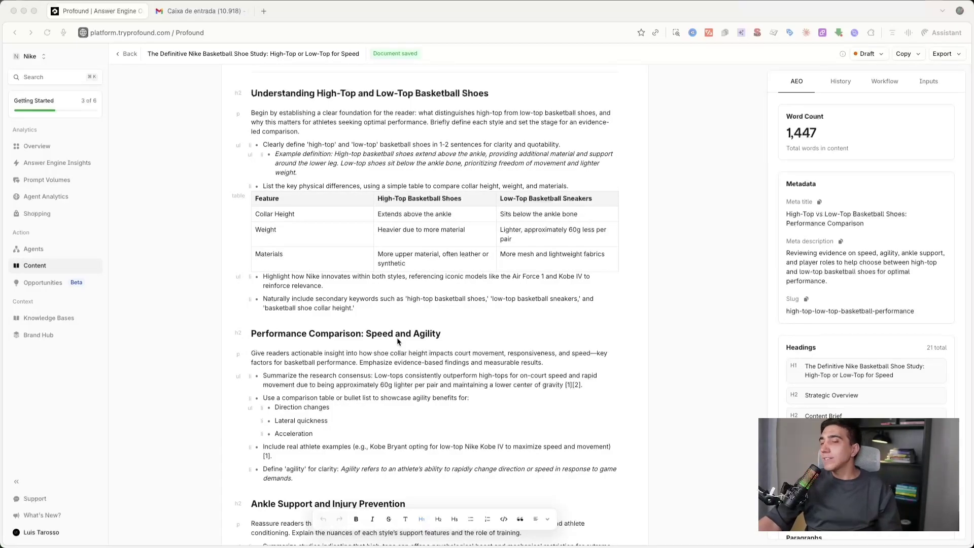
scroll(398, 341, down, 20)
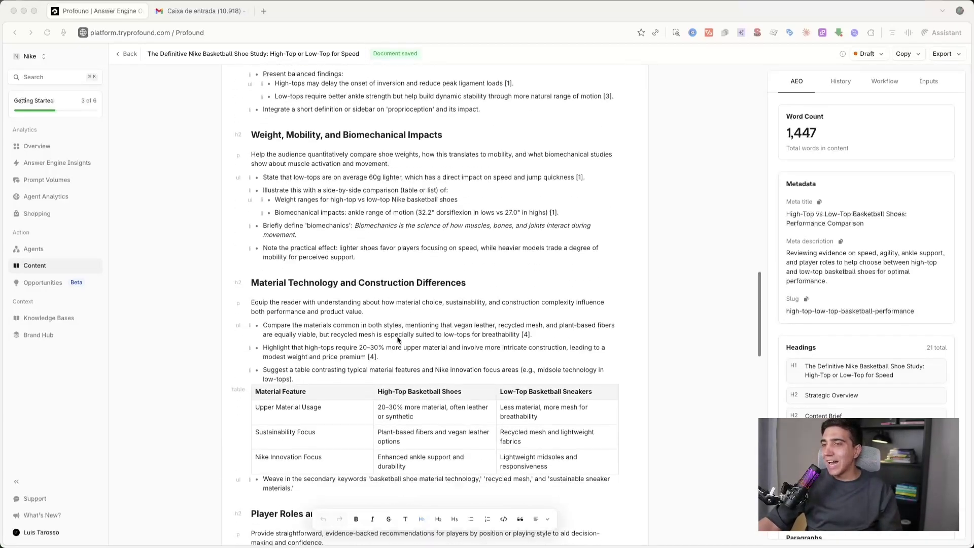
scroll(398, 341, down, 20)
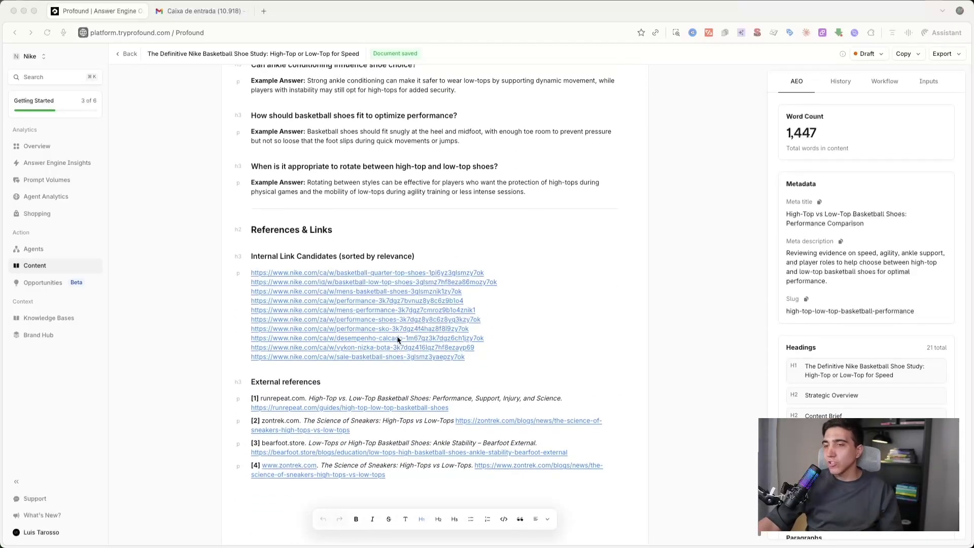
scroll(398, 341, up, 20)
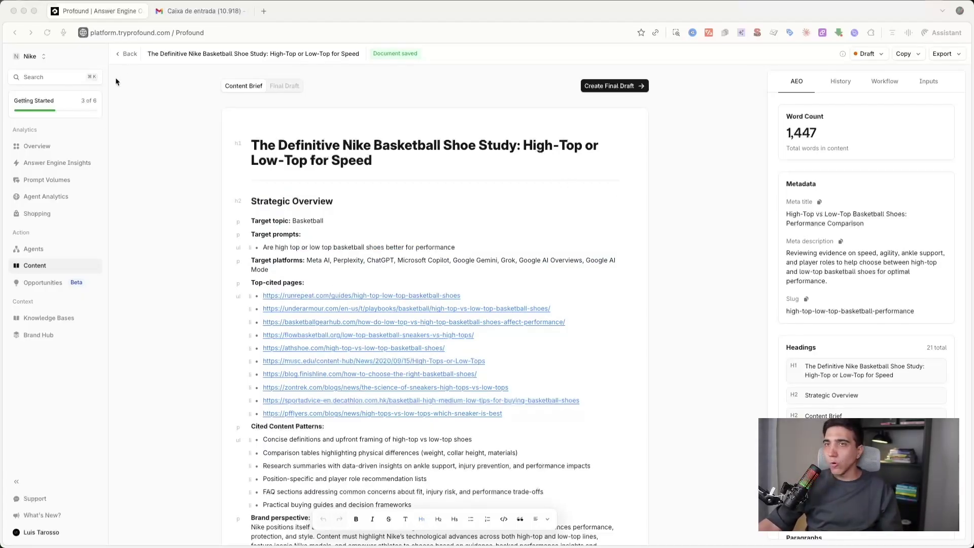
Return to the content list and open "12 Must-Have Cross-Training Gifts for Home Workouts in 2026" from the second page.
click(127, 54)
scroll(224, 193, down, 5)
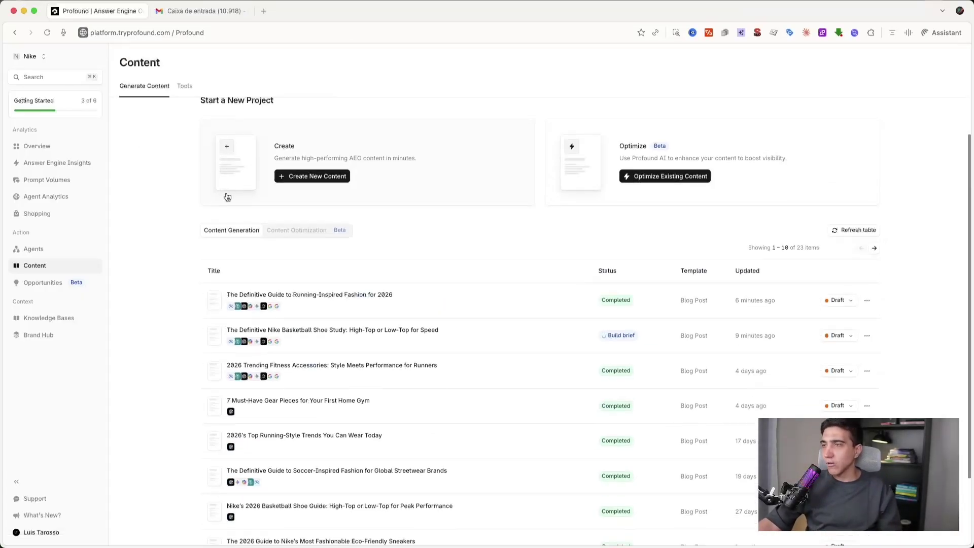
scroll(521, 467, down, 2)
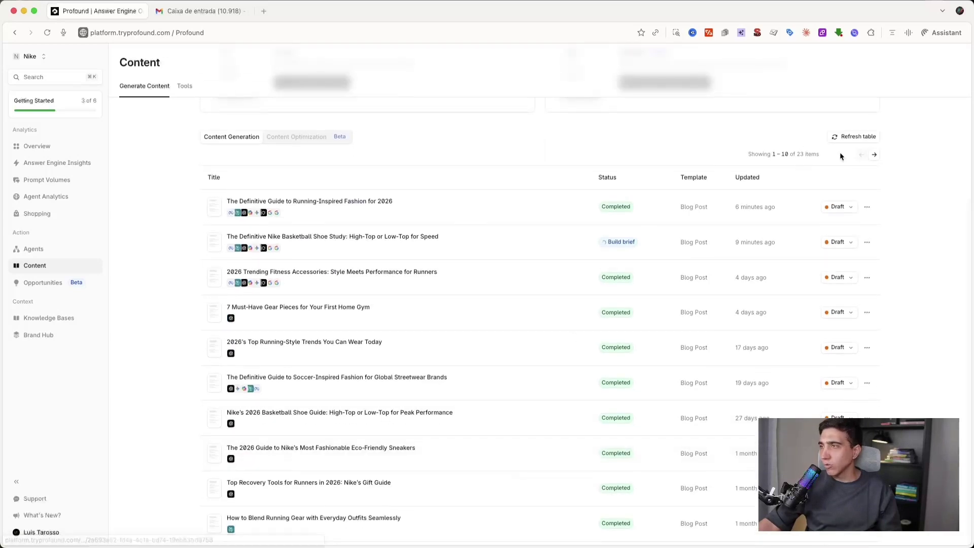
click(874, 161)
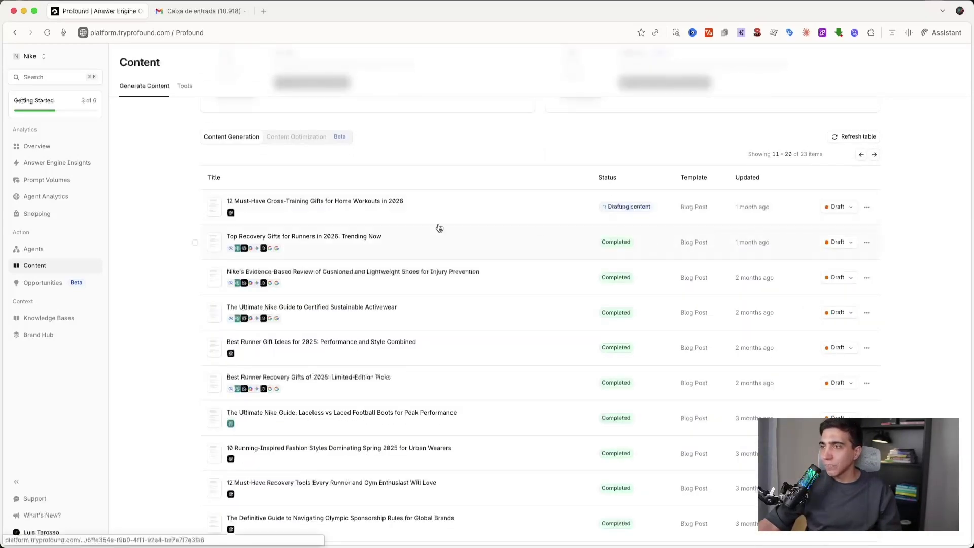
click(402, 208)
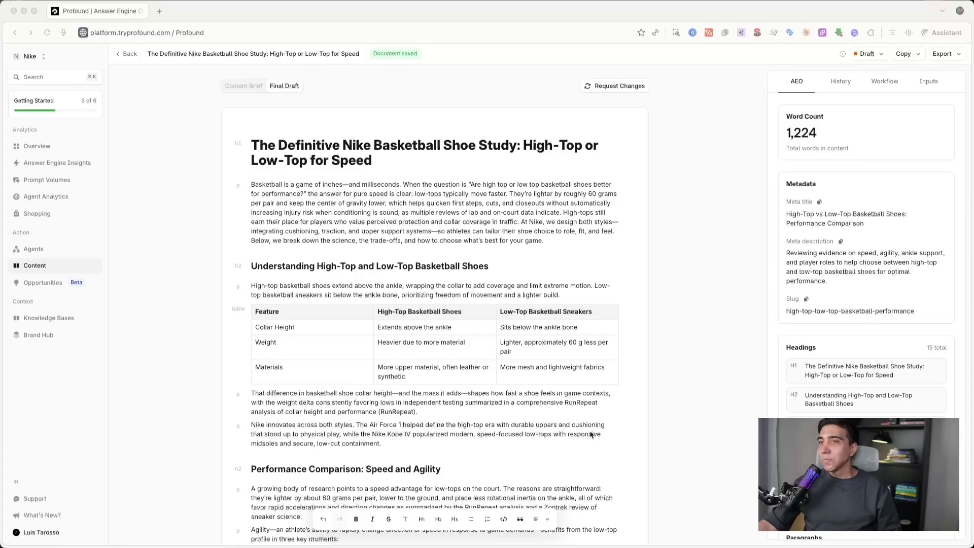
Switch the Nike basketball shoe study from its final draft to the content brief and review the brief's overview and section instructions.
click(244, 86)
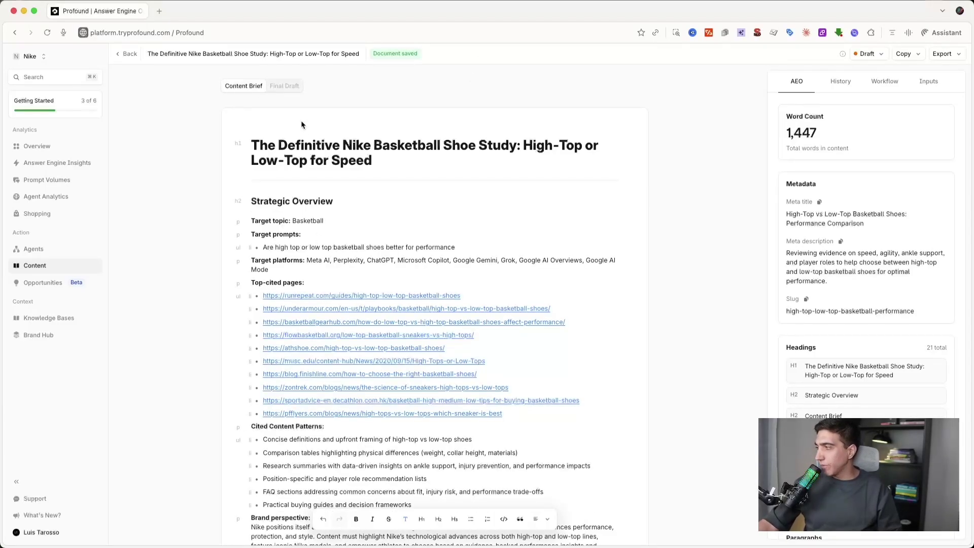
scroll(283, 132, down, 1)
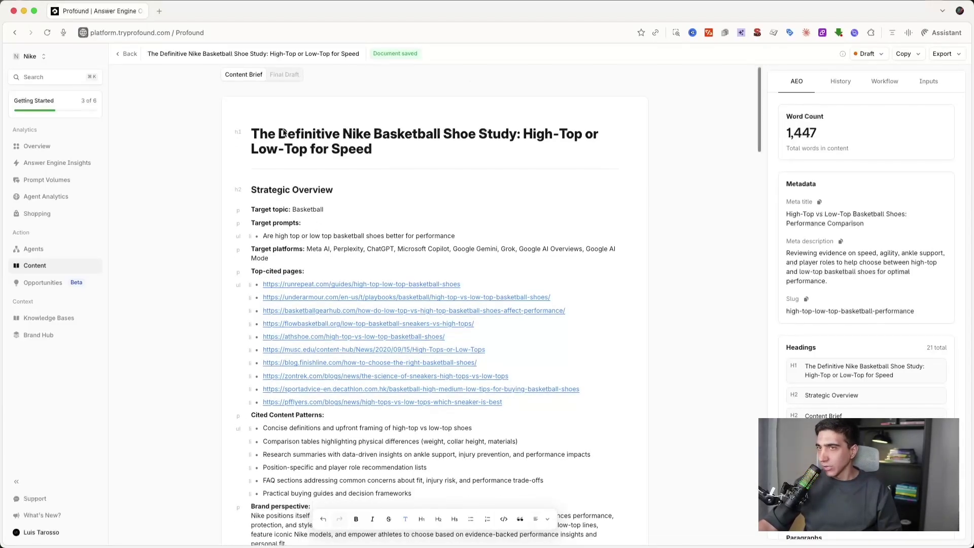
scroll(270, 152, down, 10)
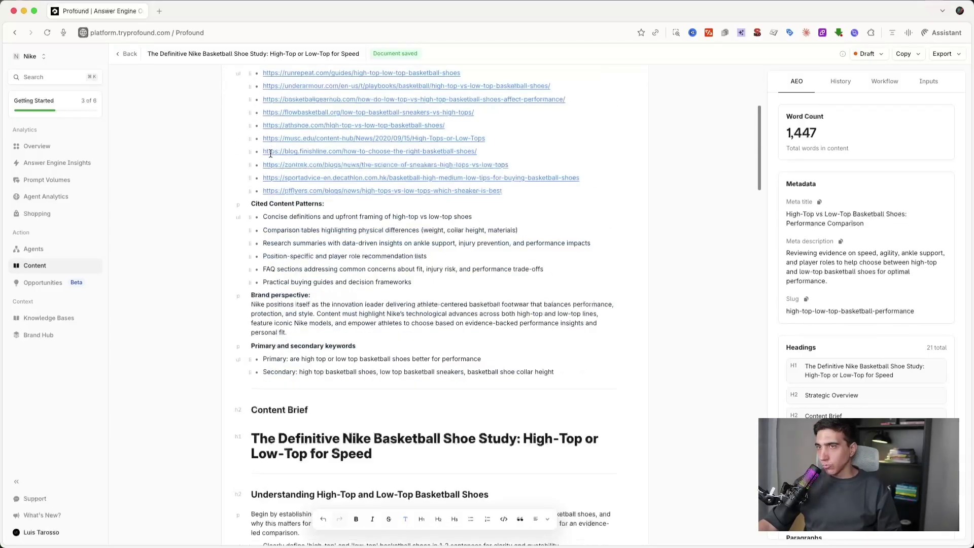
scroll(271, 153, down, 1)
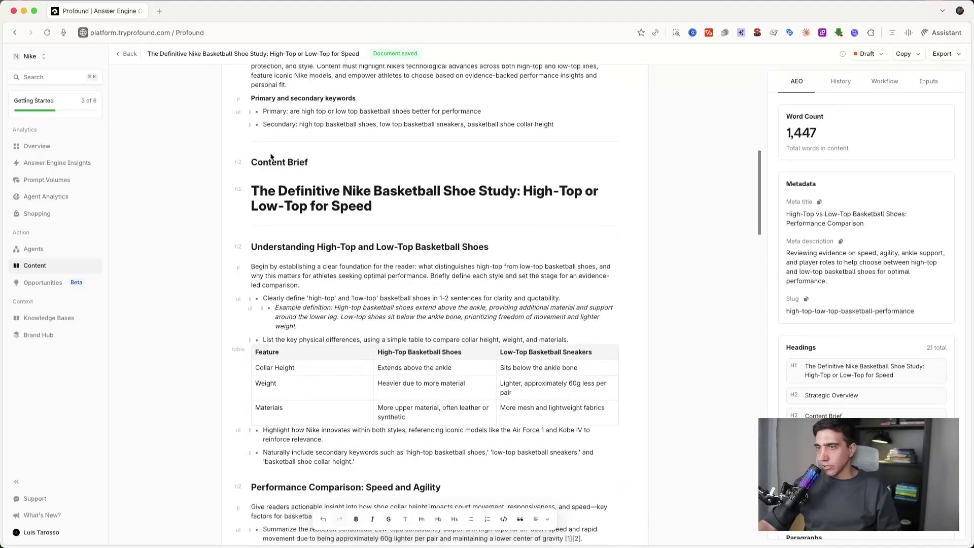
scroll(271, 153, down, 8)
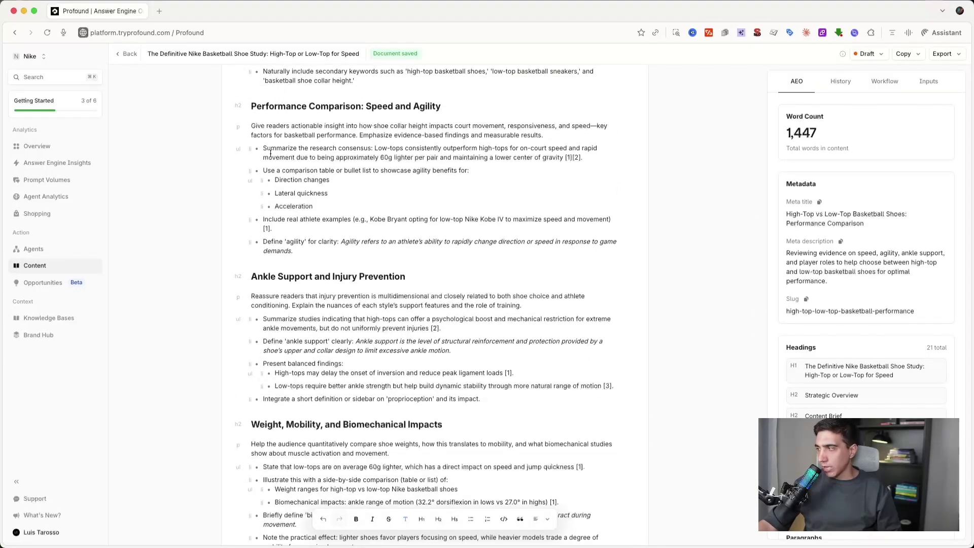
scroll(271, 153, down, 5)
scroll(271, 153, up, 20)
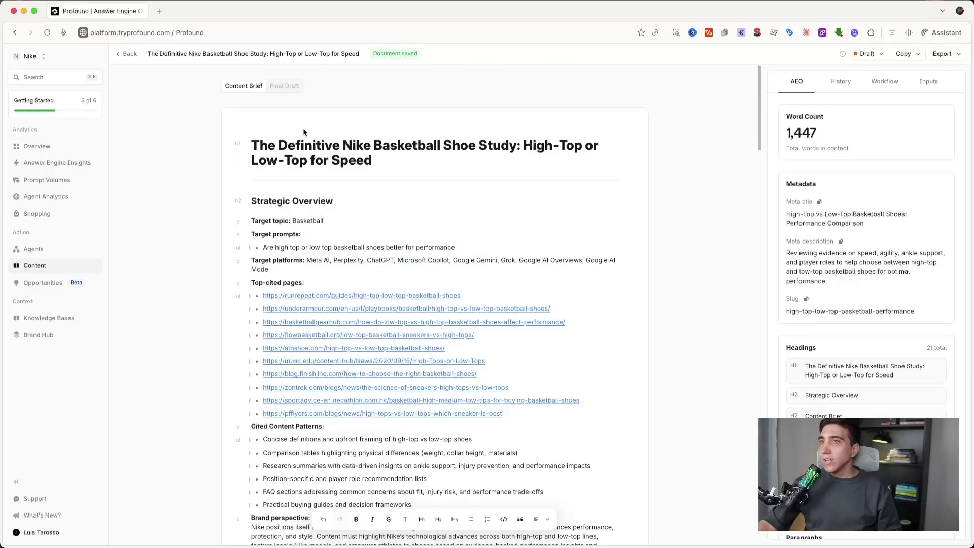
Show the final draft of the Nike basketball shoe study and review it from the introduction through the frequently asked questions.
click(285, 85)
scroll(288, 243, down, 1)
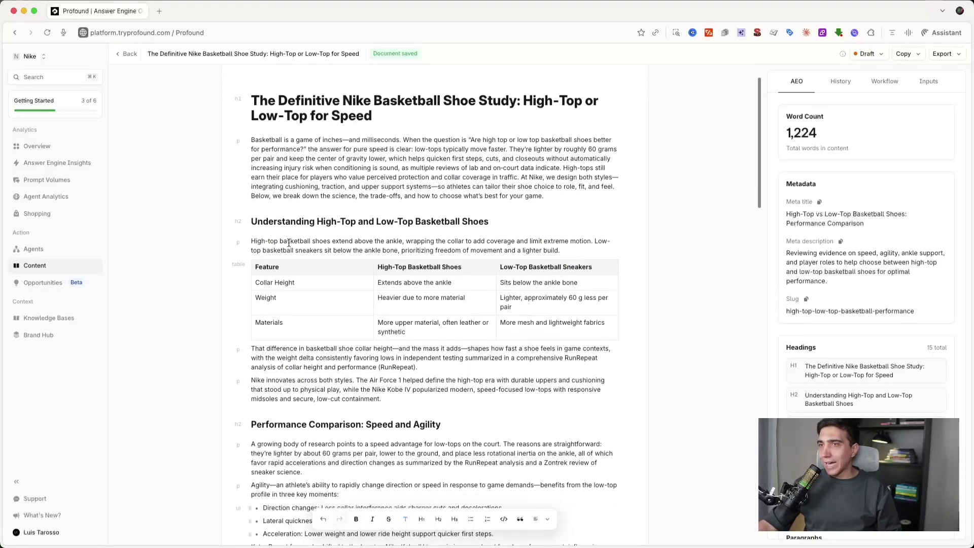
scroll(289, 243, up, 2)
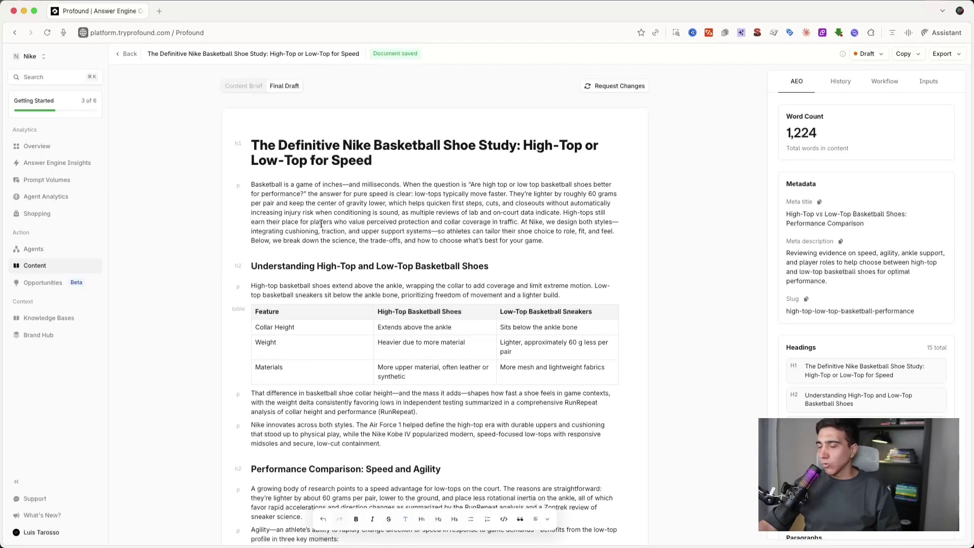
scroll(322, 223, down, 2)
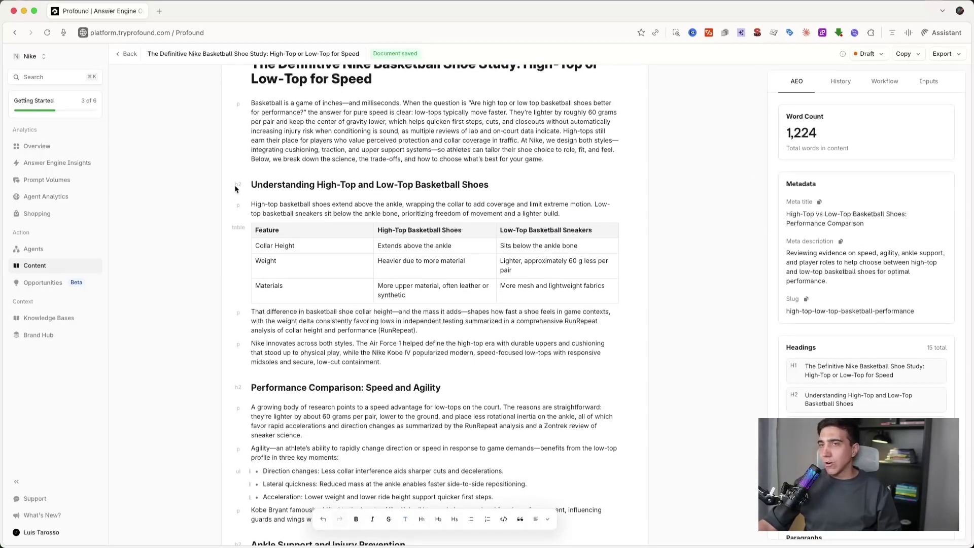
scroll(253, 224, down, 10)
scroll(251, 254, down, 18)
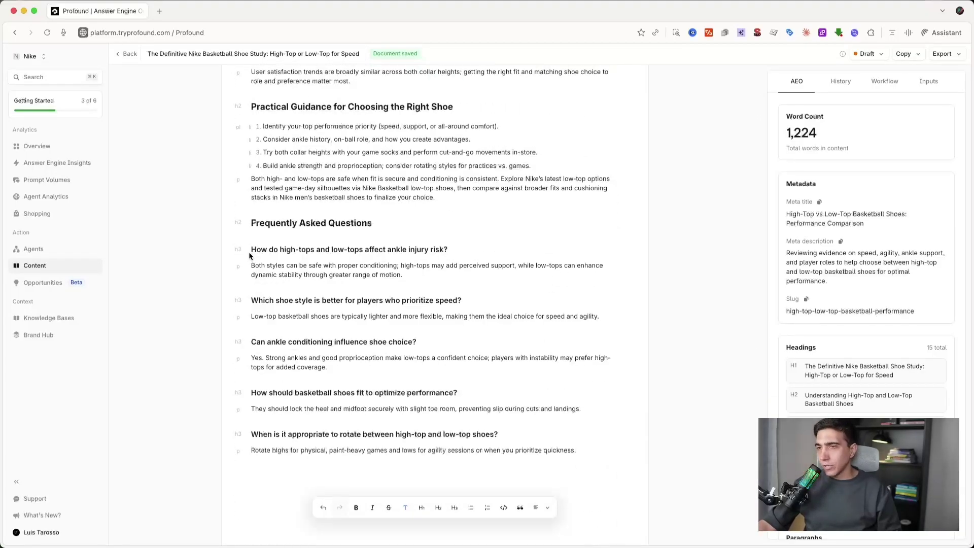
scroll(249, 255, up, 20)
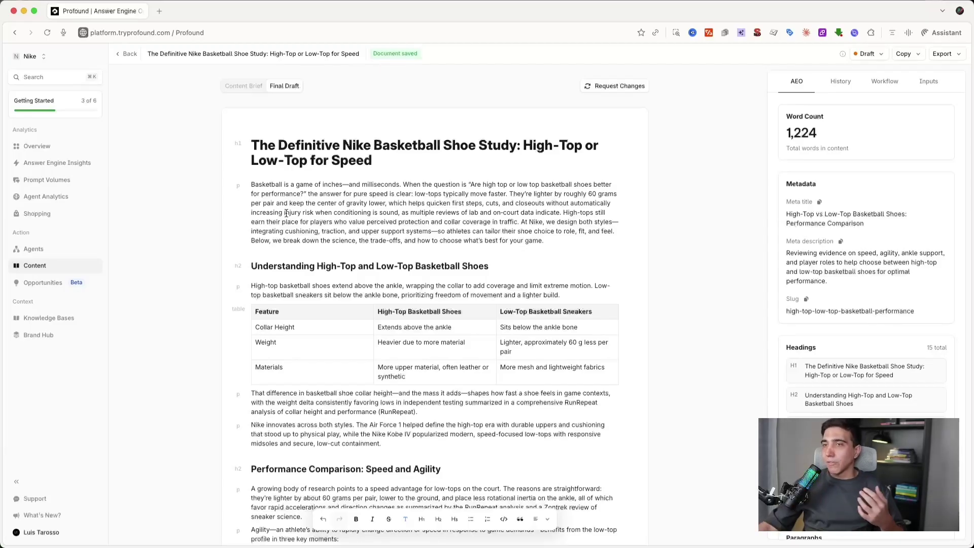
Highlight the final draft's introductory paragraph and skim the article sections below it.
drag(255, 184, 591, 241)
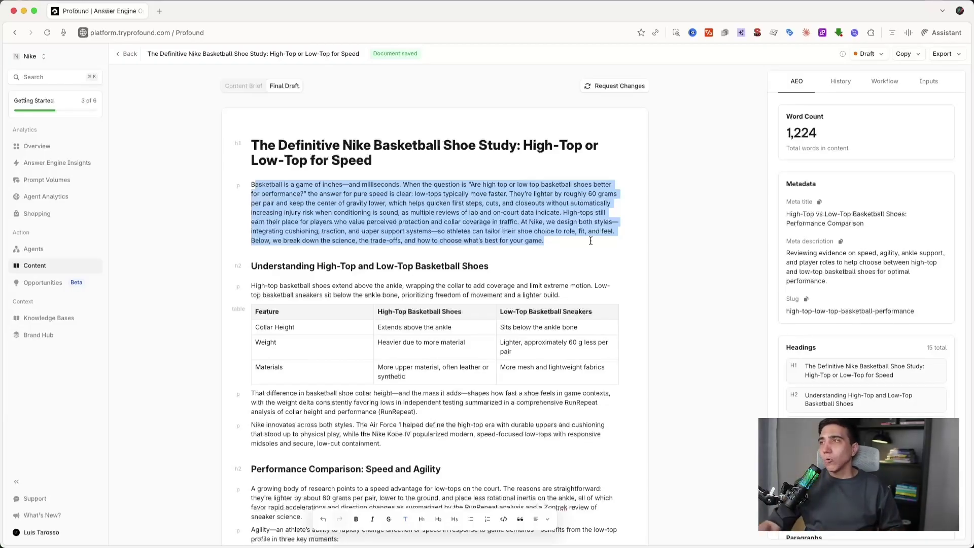
scroll(591, 240, down, 15)
scroll(590, 241, up, 13)
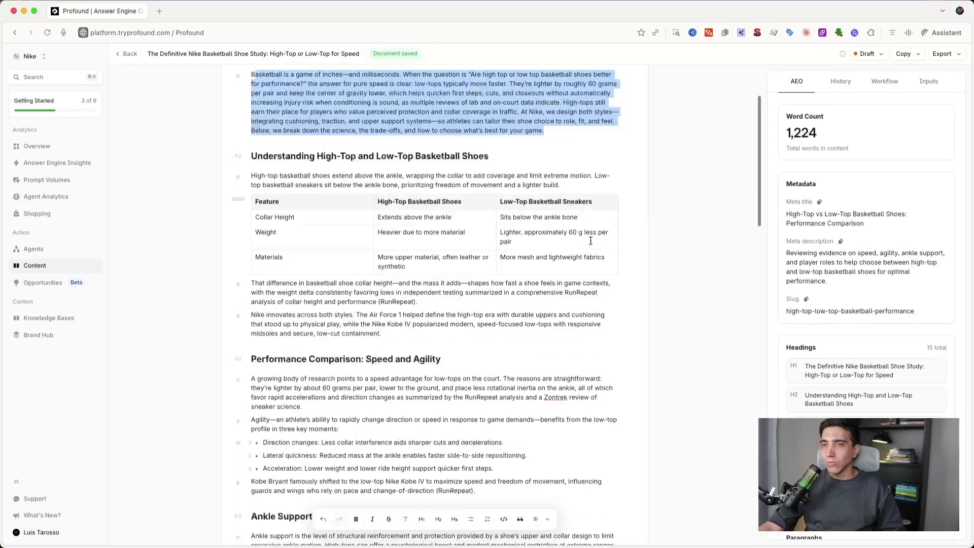
scroll(590, 241, up, 2)
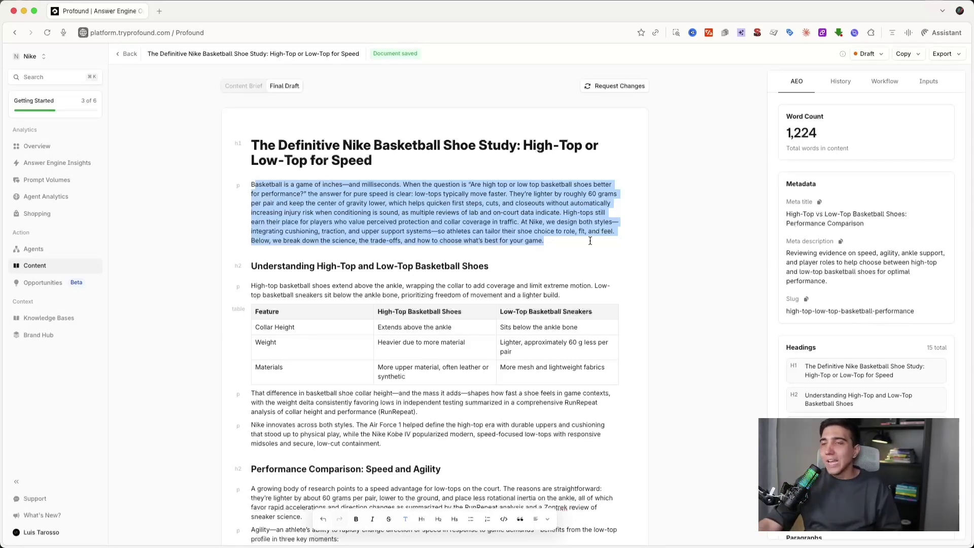
Highlight the em dash after "inches" in the opening sentence and look over the draft's recommendations, pricing and practical guidance sections.
click(348, 184)
double_click(349, 184)
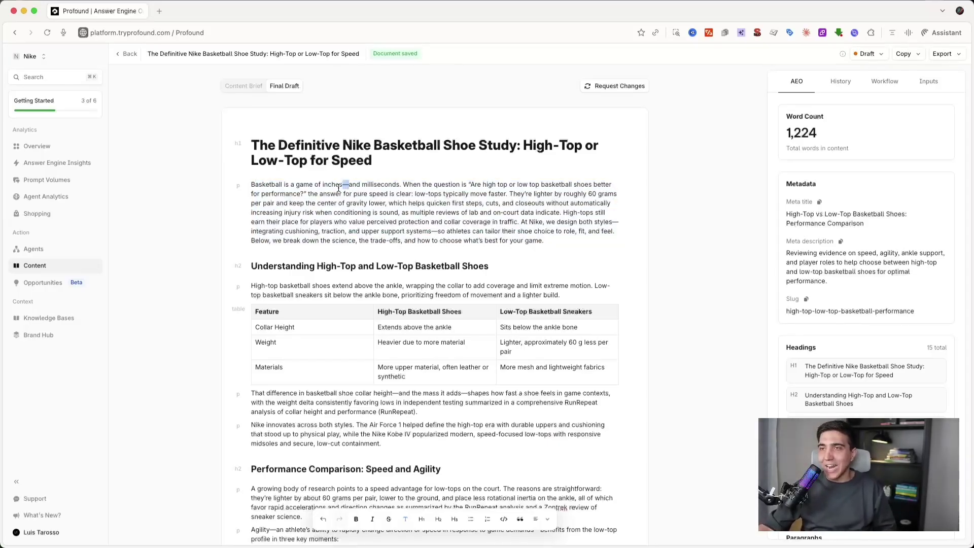
click(328, 187)
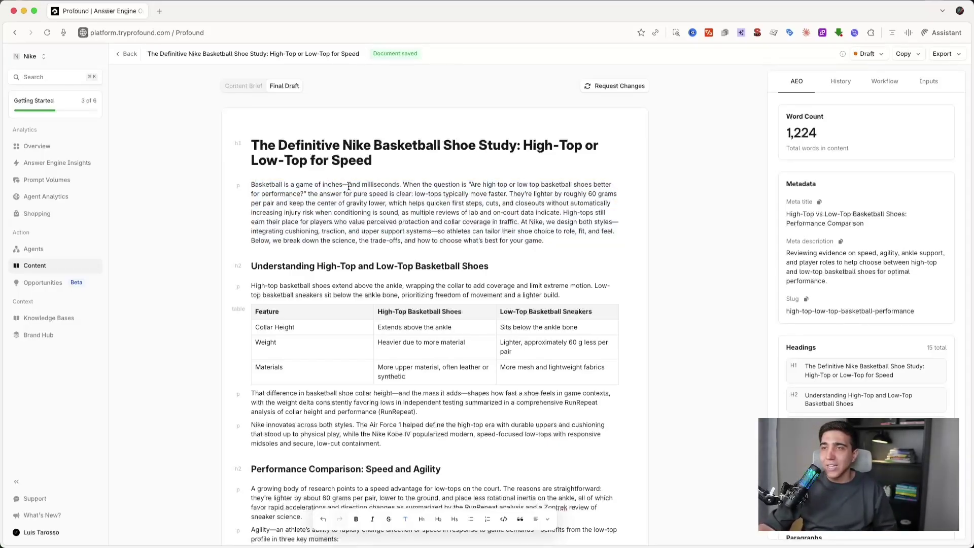
drag(350, 186, 340, 186)
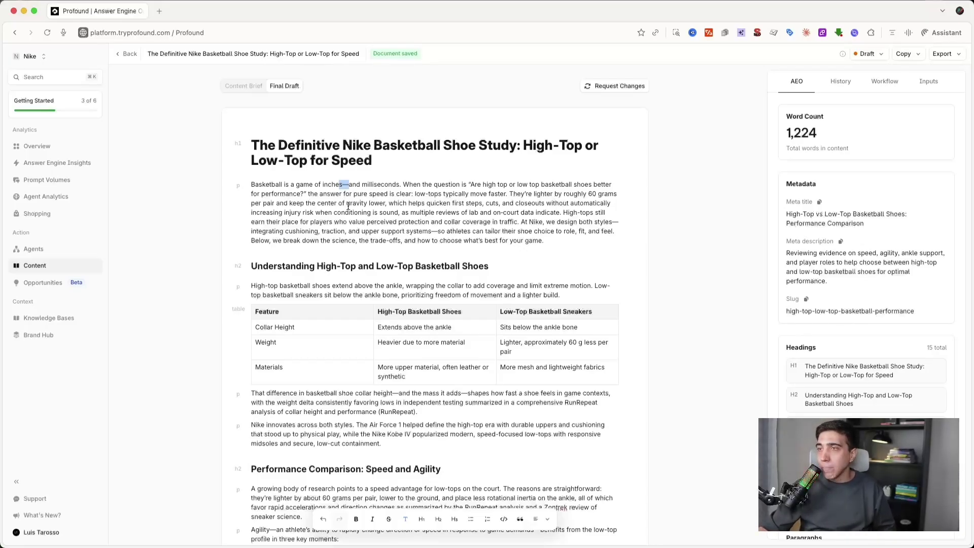
scroll(348, 206, down, 15)
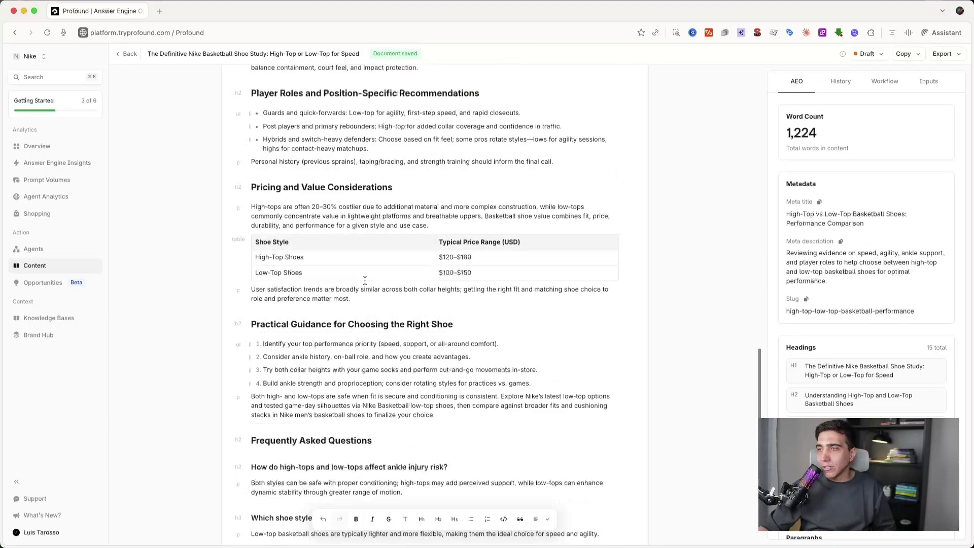
Look over the final draft of the Nike basketball shoe study again, from its introduction through the weight and mobility section.
scroll(365, 280, up, 15)
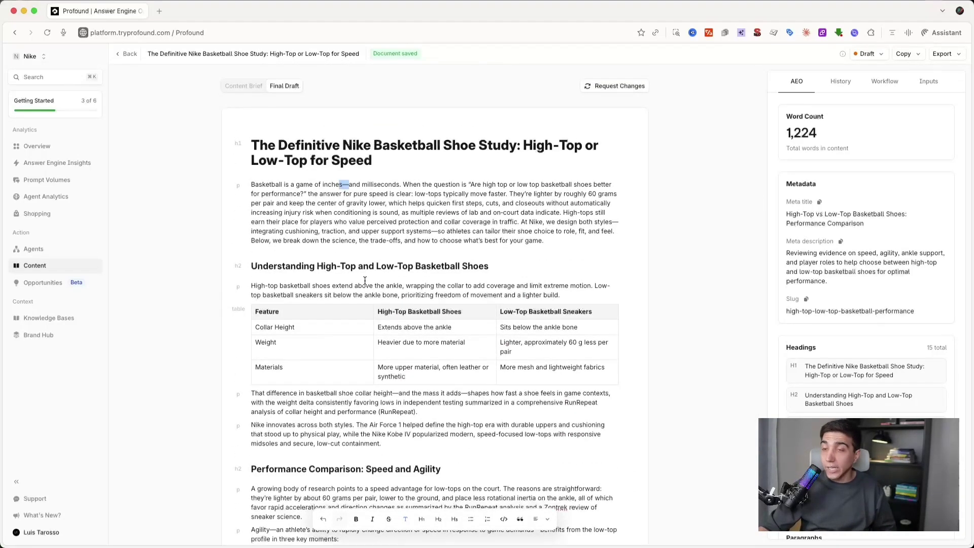
scroll(365, 280, down, 6)
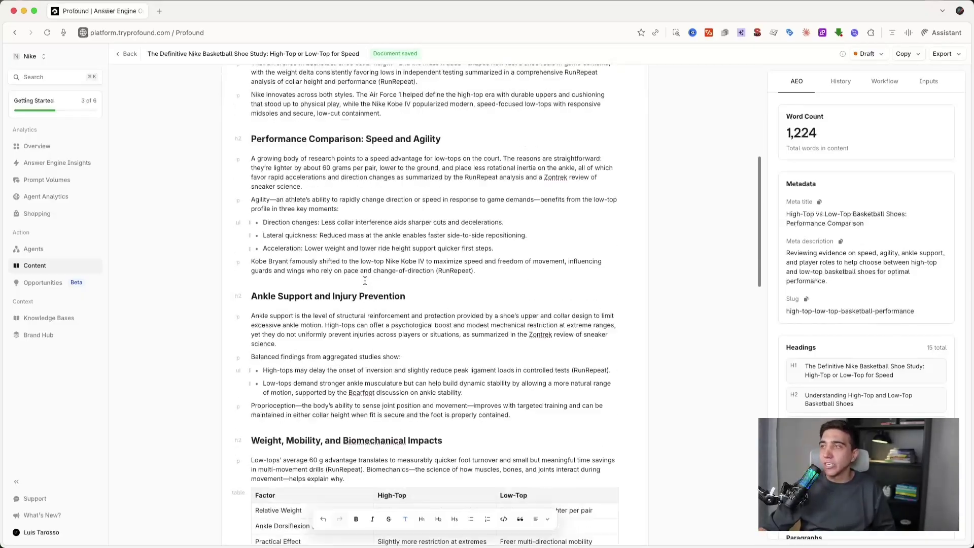
scroll(365, 280, up, 6)
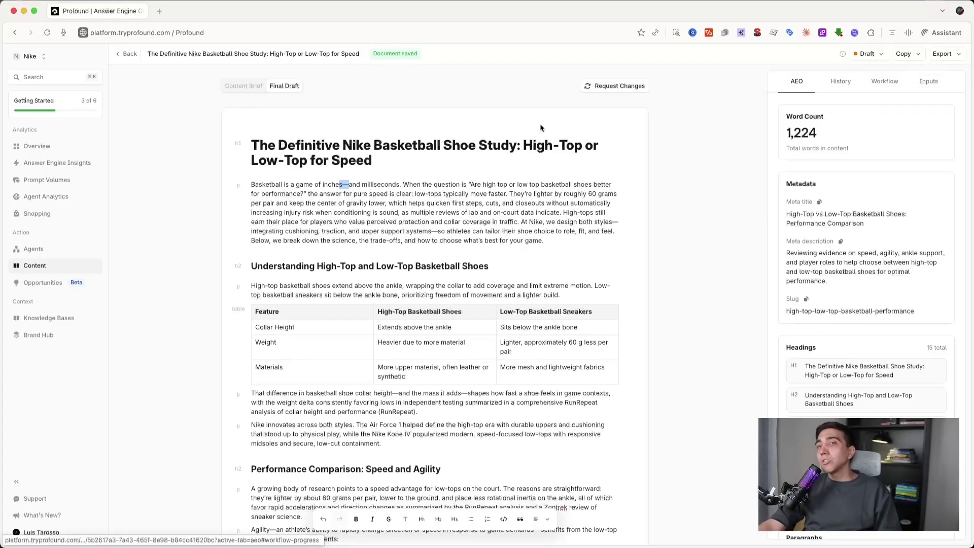
Open the Profound website, tryprofound.com, in a new incognito browser window.
click(63, 4)
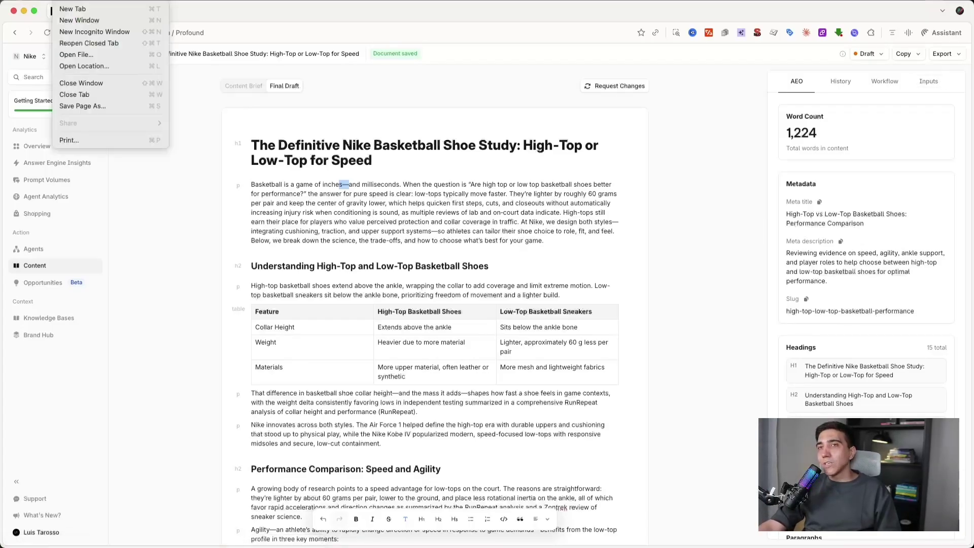
click(76, 31)
text(try)
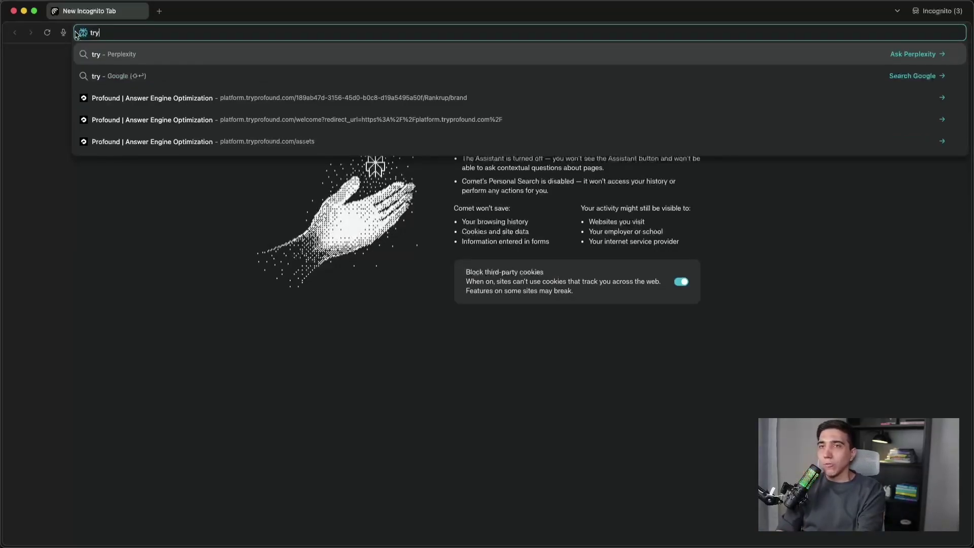
text(profound.com)
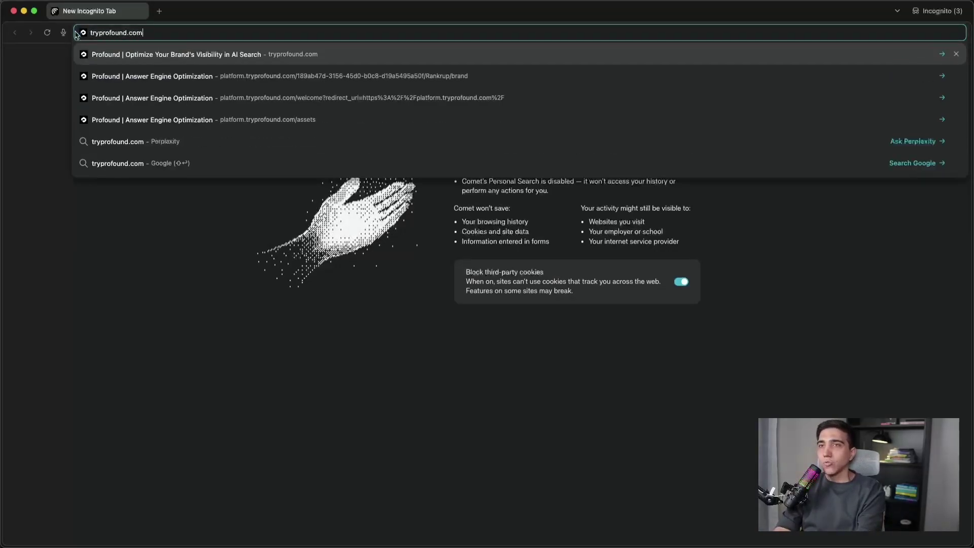
key(Return)
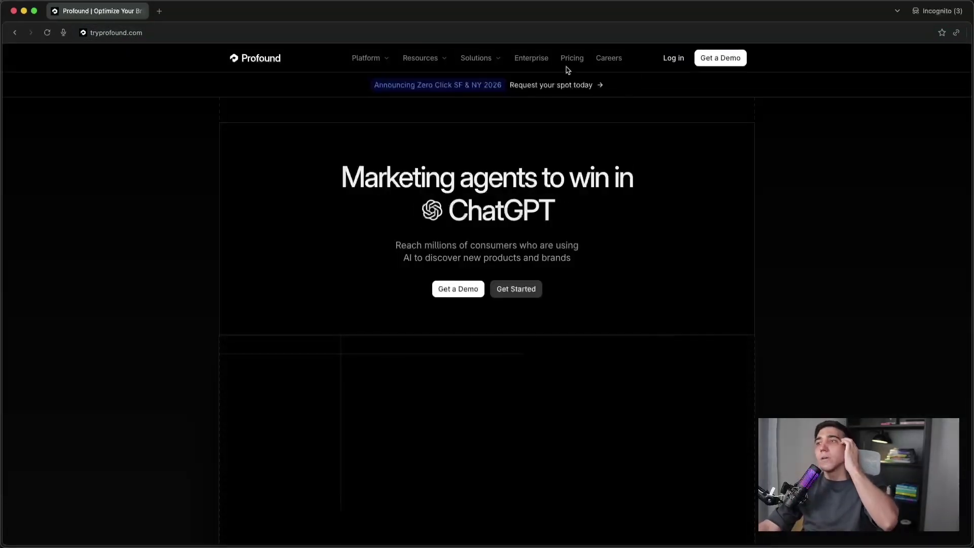
Open Profound's pricing page and compare the plans for brands with those for agencies, ending on the brand plans.
click(570, 59)
scroll(478, 208, down, 3)
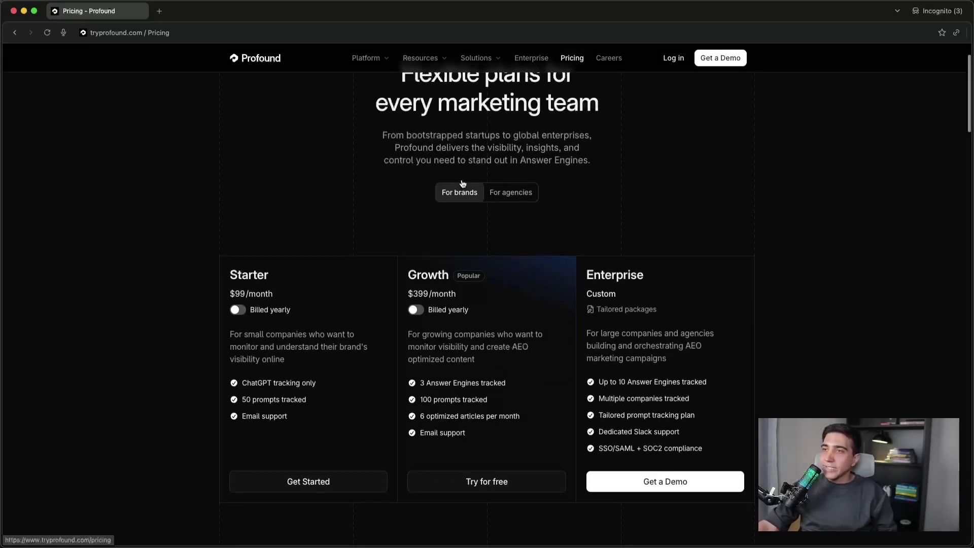
scroll(464, 218, up, 1)
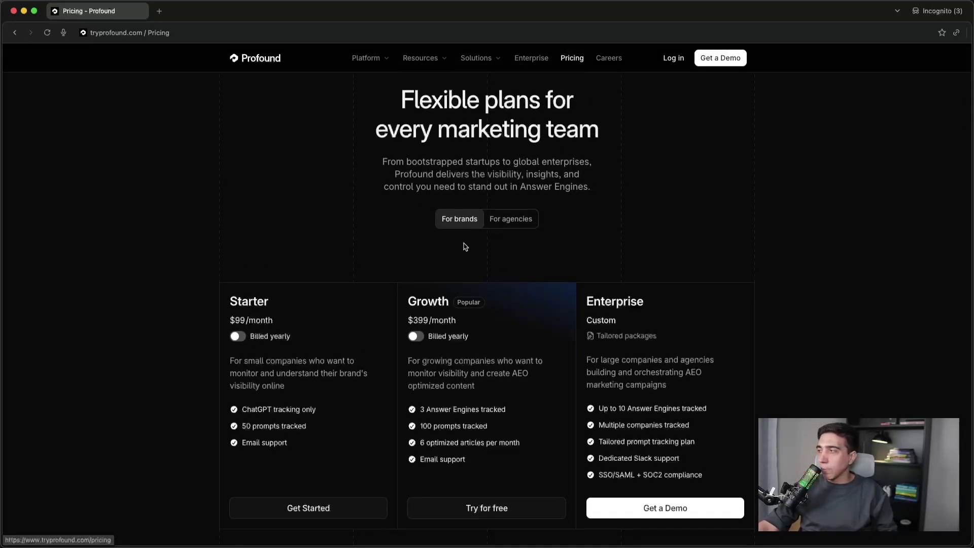
click(509, 219)
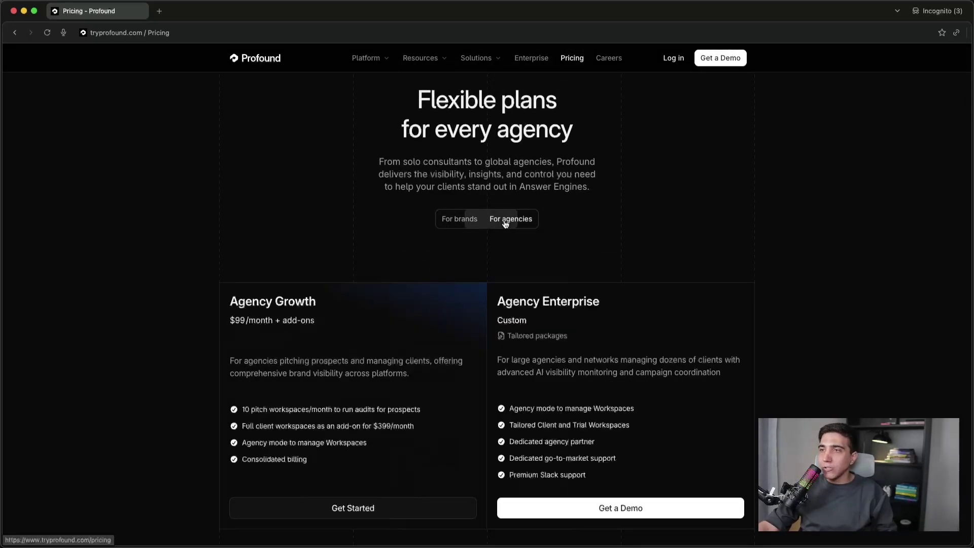
click(452, 222)
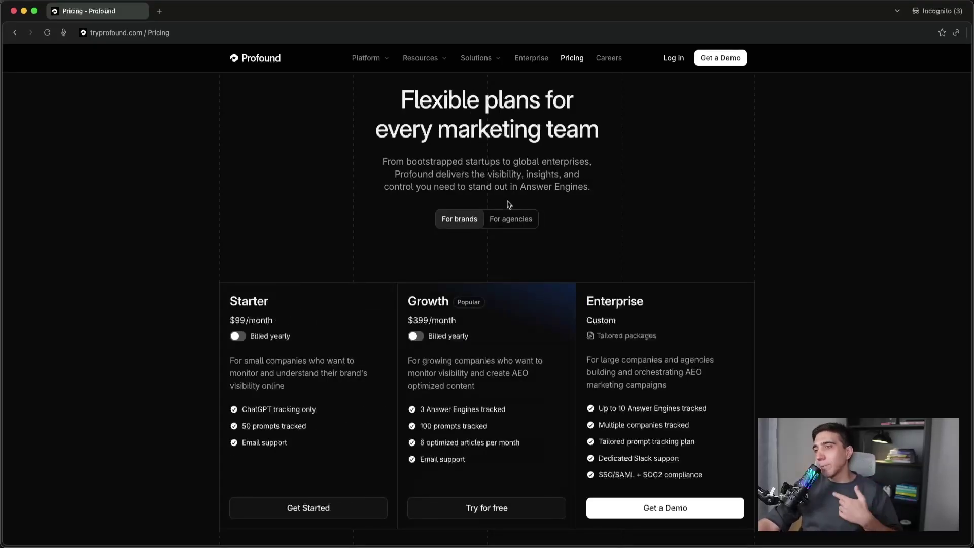
click(509, 220)
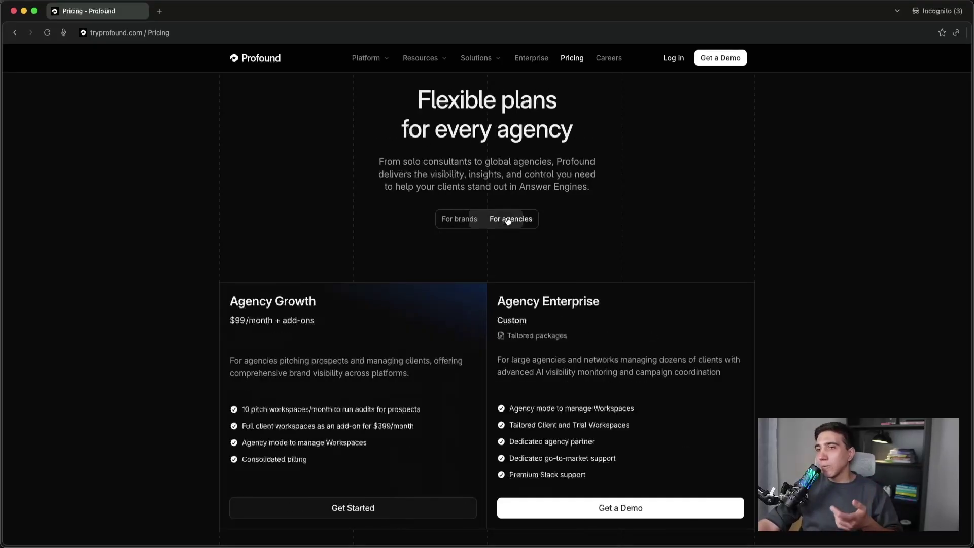
click(457, 220)
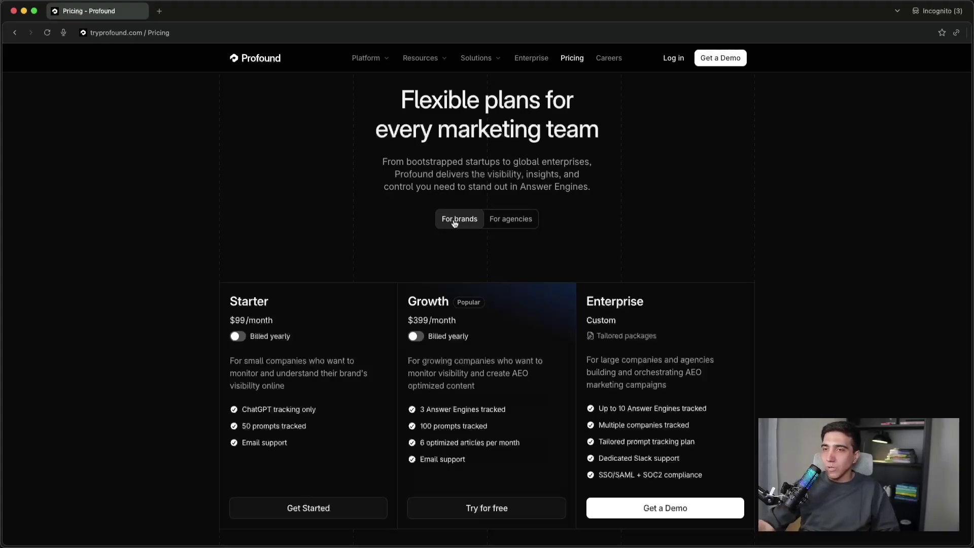
Highlight the Starter plan's monthly price and preview its yearly billing rate before returning to monthly billing.
scroll(244, 307, down, 4)
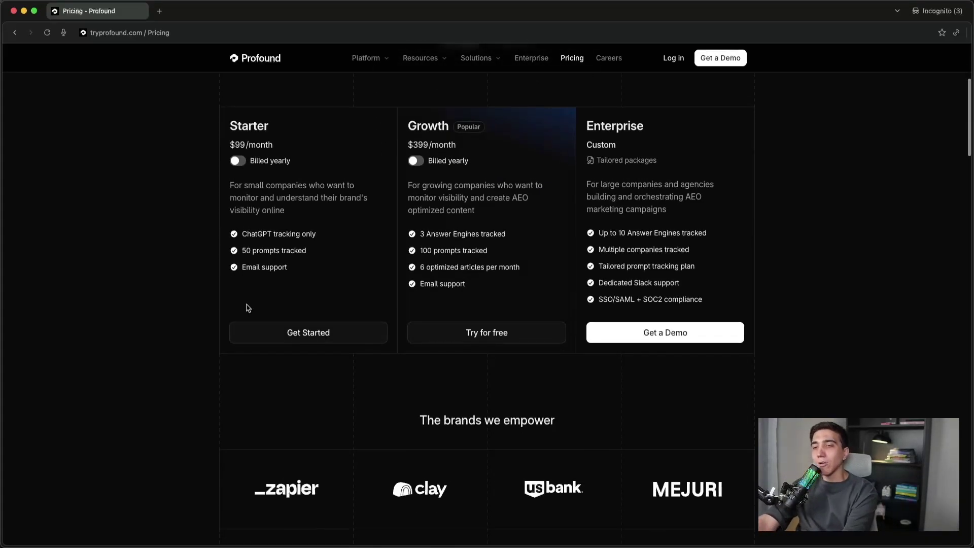
scroll(247, 308, up, 2)
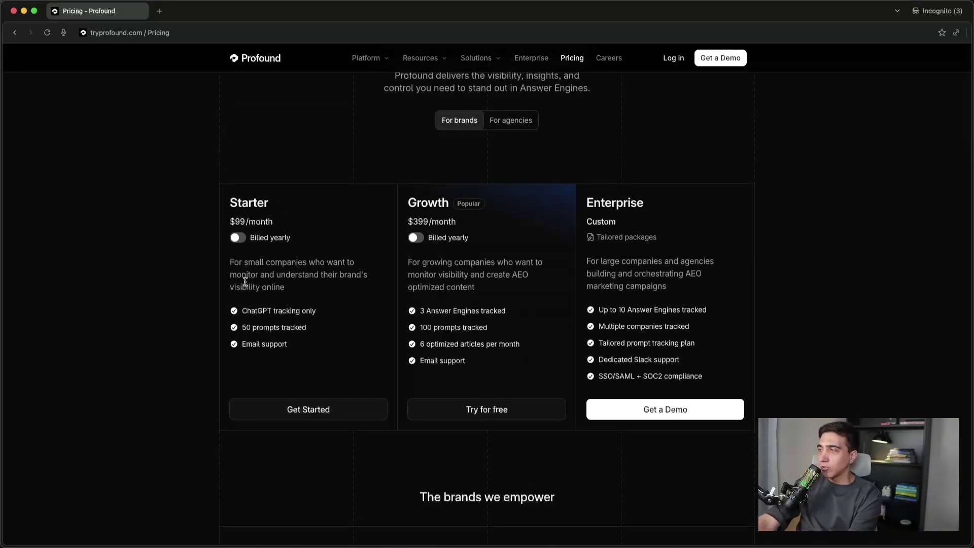
drag(240, 222, 267, 218)
click(268, 217)
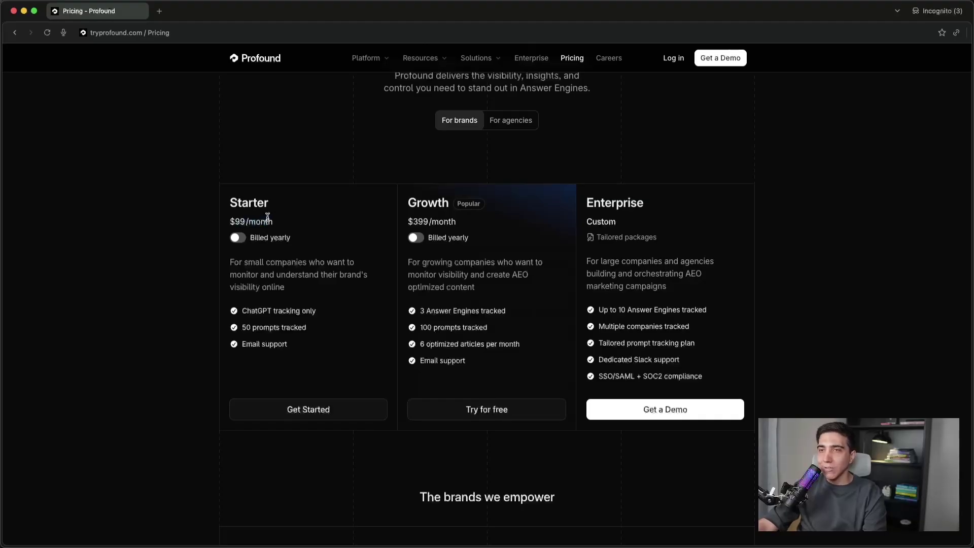
click(237, 240)
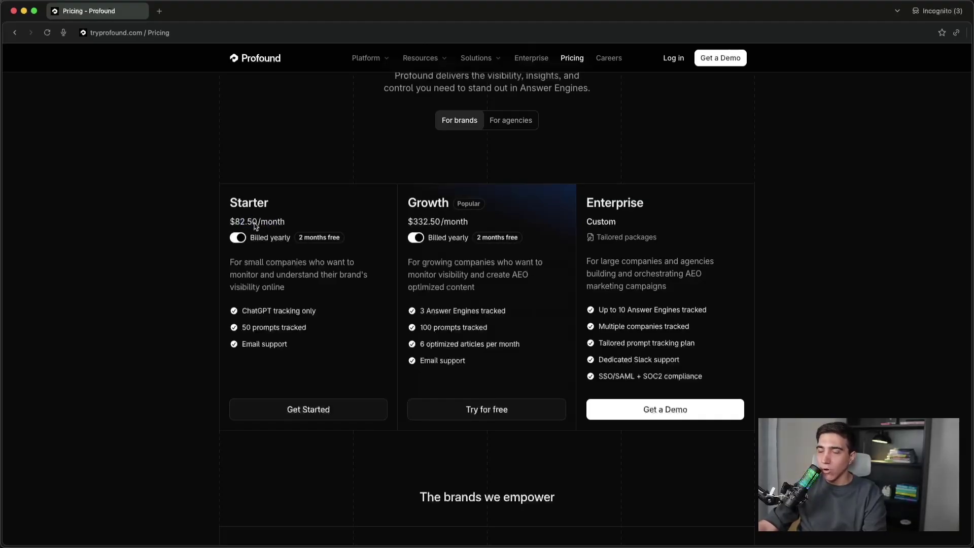
click(240, 238)
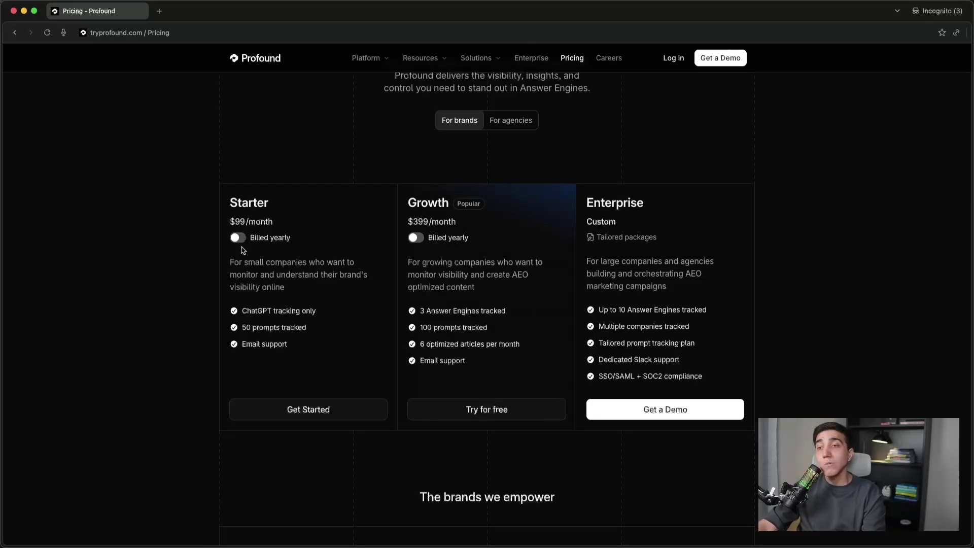
Highlight the Starter plan's ChatGPT-only tracking, its tracked prompts allowance and its monthly price in turn.
drag(242, 310, 319, 311)
click(319, 311)
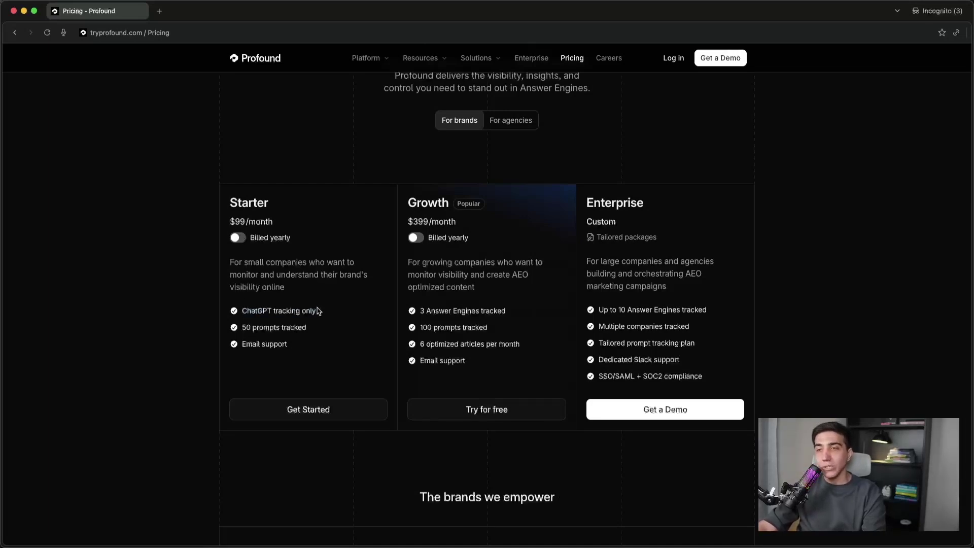
triple_click(240, 311)
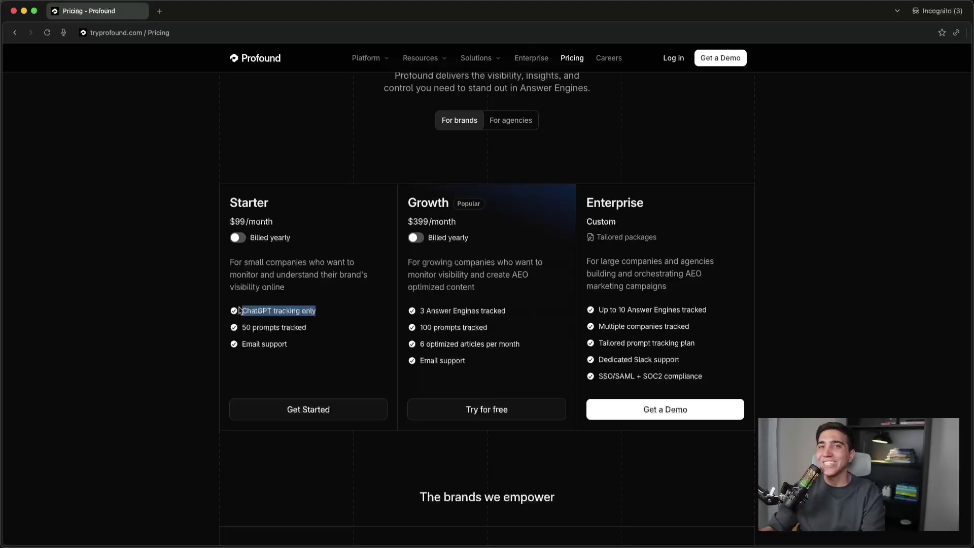
drag(321, 328, 242, 327)
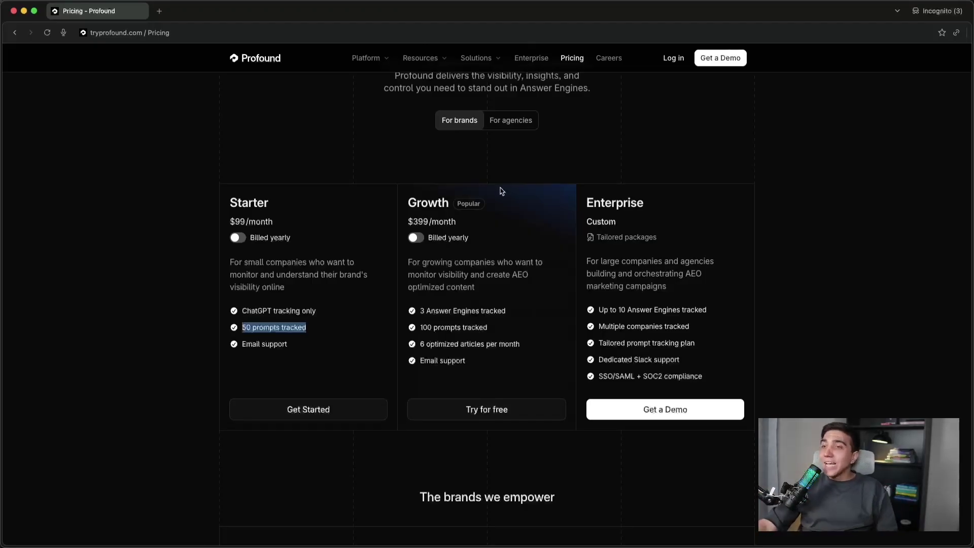
drag(231, 221, 276, 221)
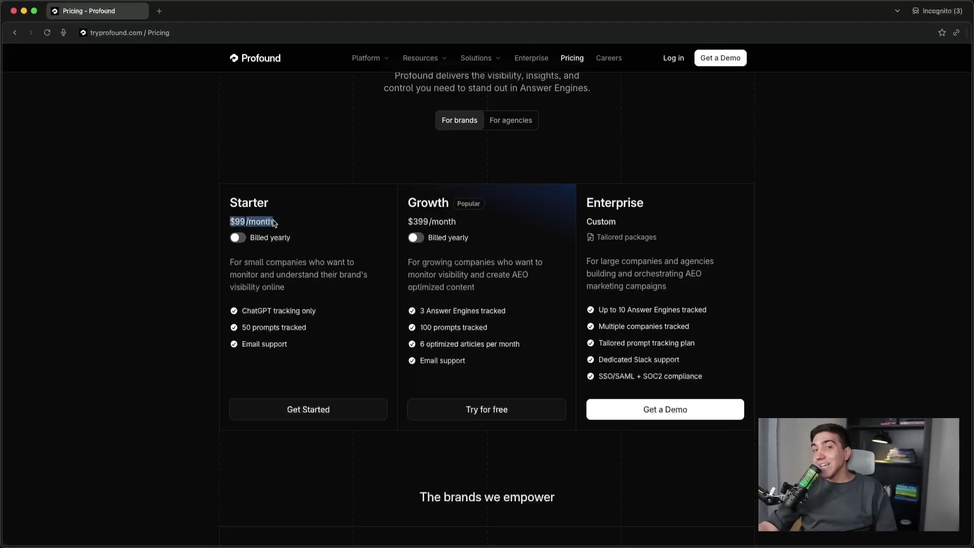
click(274, 222)
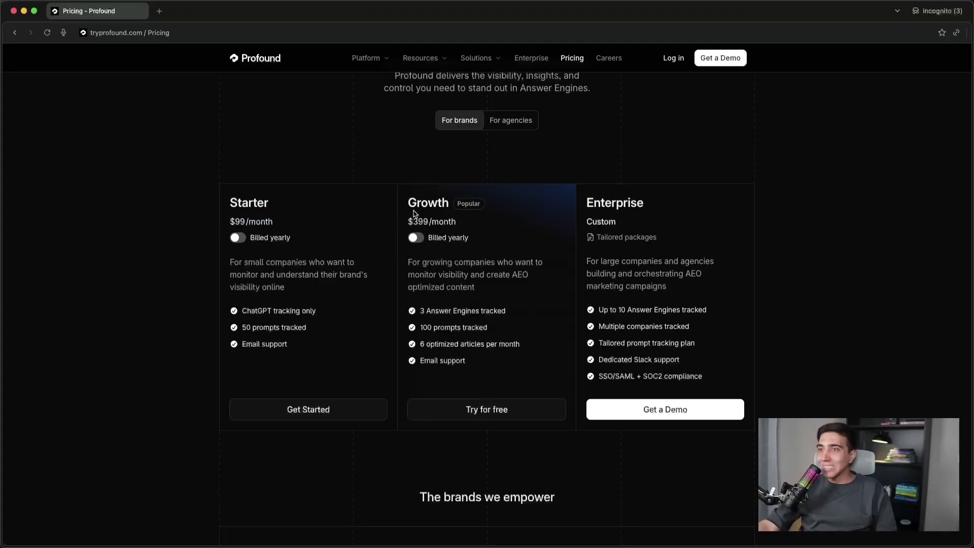
Highlight the Growth plan's name and review its tracked prompts, optimized articles per month and email support.
drag(406, 201, 431, 202)
click(431, 202)
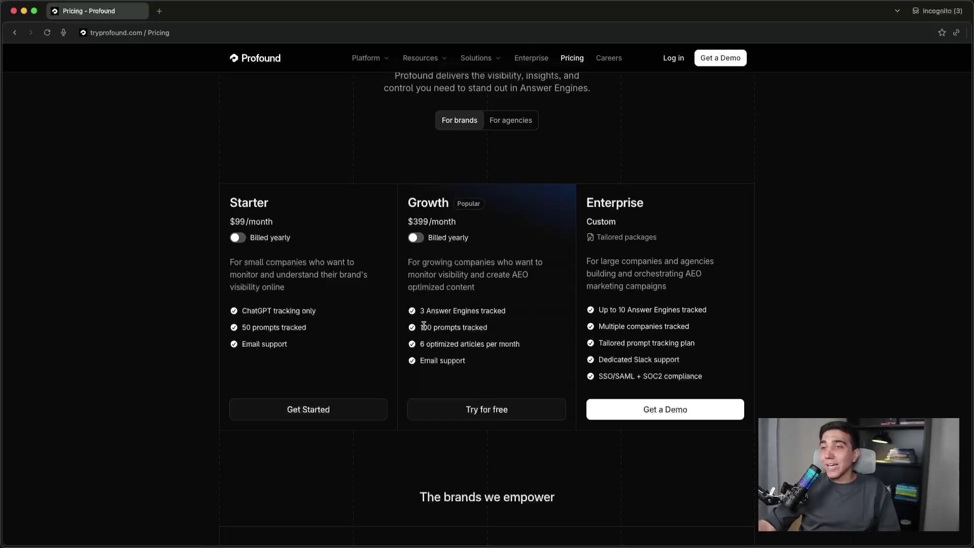
drag(422, 328, 483, 335)
click(482, 335)
drag(424, 344, 522, 339)
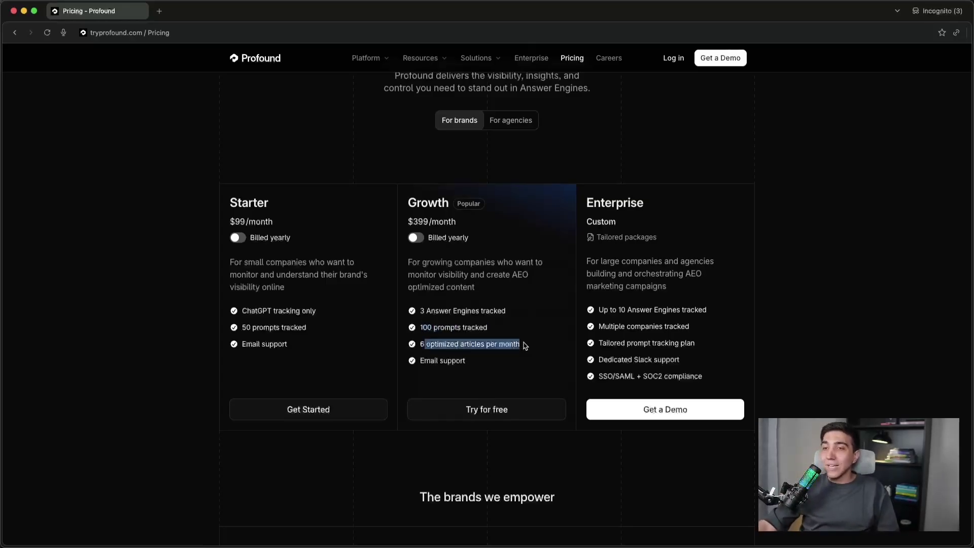
click(524, 342)
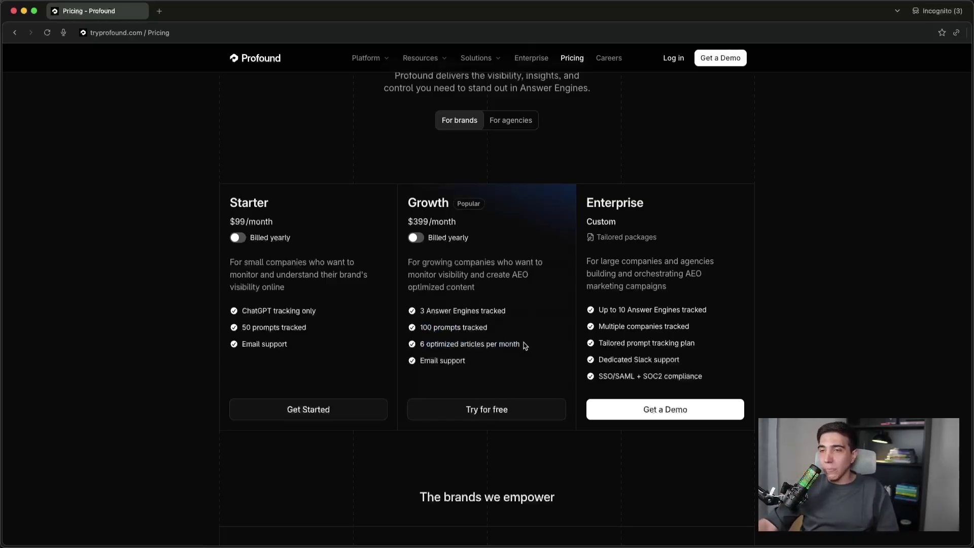
drag(410, 361, 465, 361)
click(465, 361)
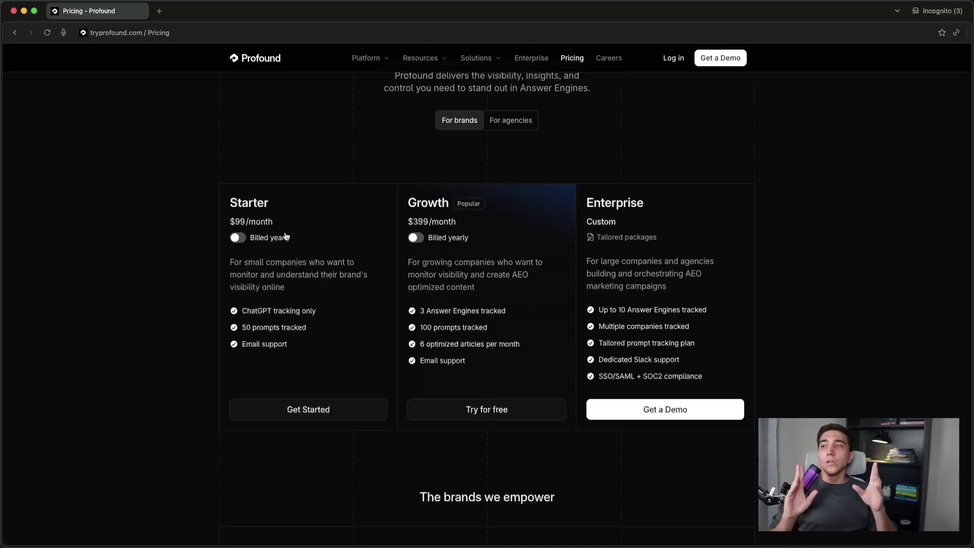
Examine the feature comparison table for Starter, Growth and Enterprise, from answer engines tracked to agents and data, and return to the plan overview.
scroll(286, 236, down, 20)
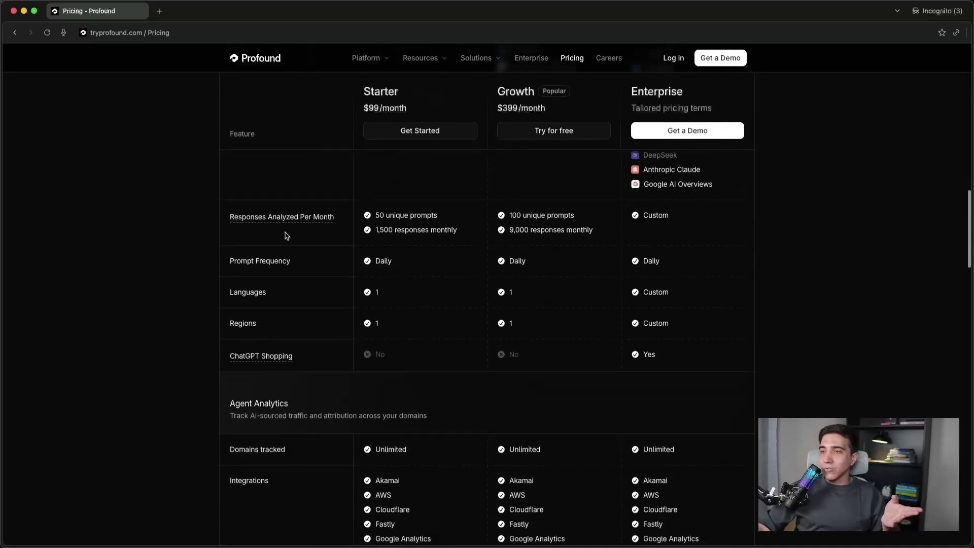
scroll(285, 233, up, 7)
scroll(285, 232, up, 3)
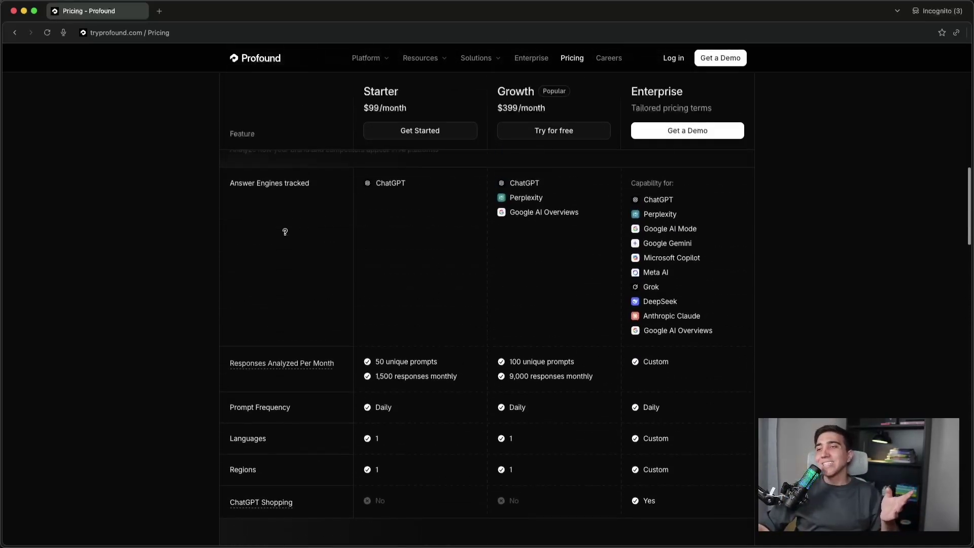
scroll(285, 235, down, 6)
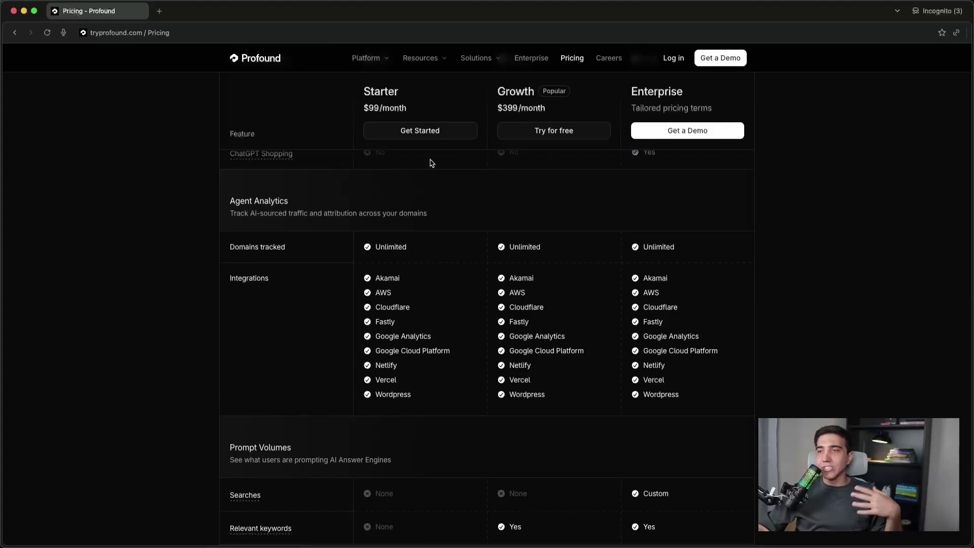
scroll(446, 142, down, 4)
scroll(451, 136, down, 10)
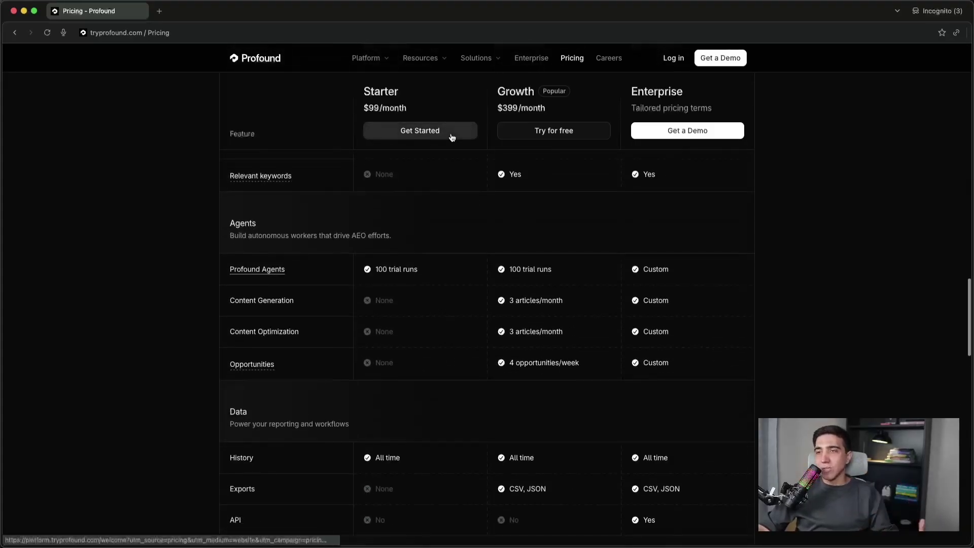
scroll(451, 137, up, 15)
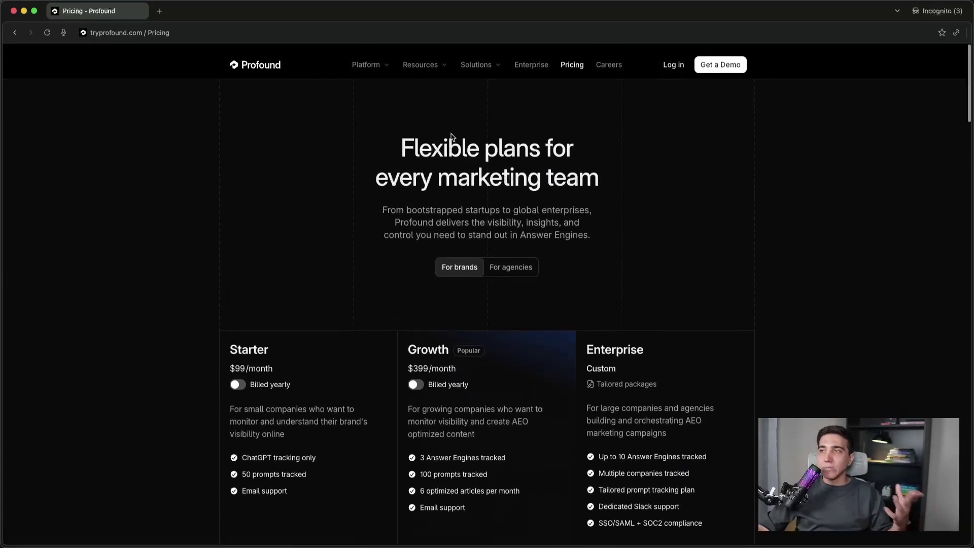